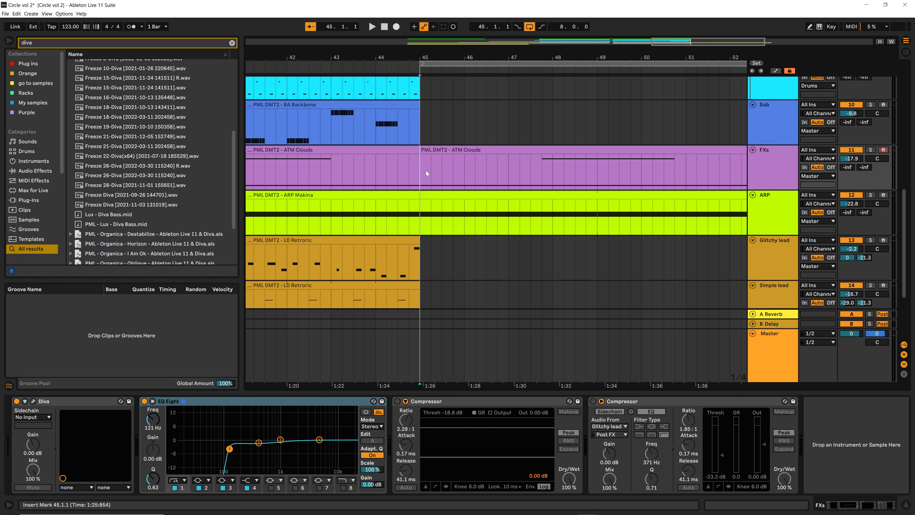
# Add a MIDI track below FXs and copy the ATM Clouds clip from bars 45 to 53 onto it.
pyautogui.press('space')
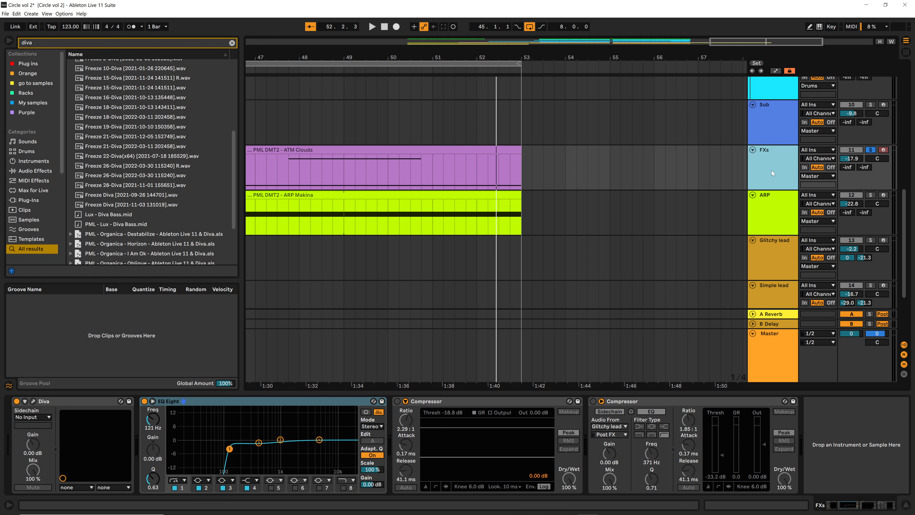
pyautogui.hotkey('ctrl', 'shift', 't')
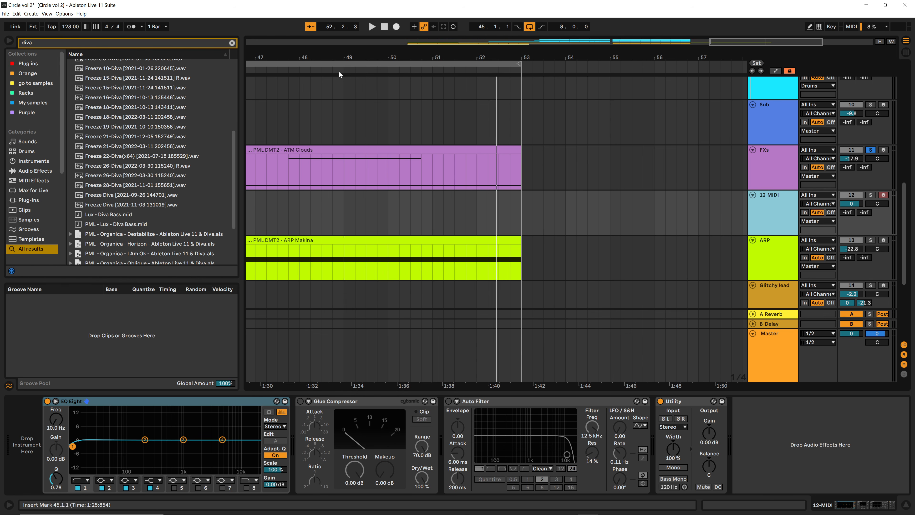
pyautogui.moveTo(338, 53); pyautogui.dragTo(453, 47)
pyautogui.moveTo(413, 151); pyautogui.dragTo(413, 197)
pyautogui.doubleClick(413, 196)
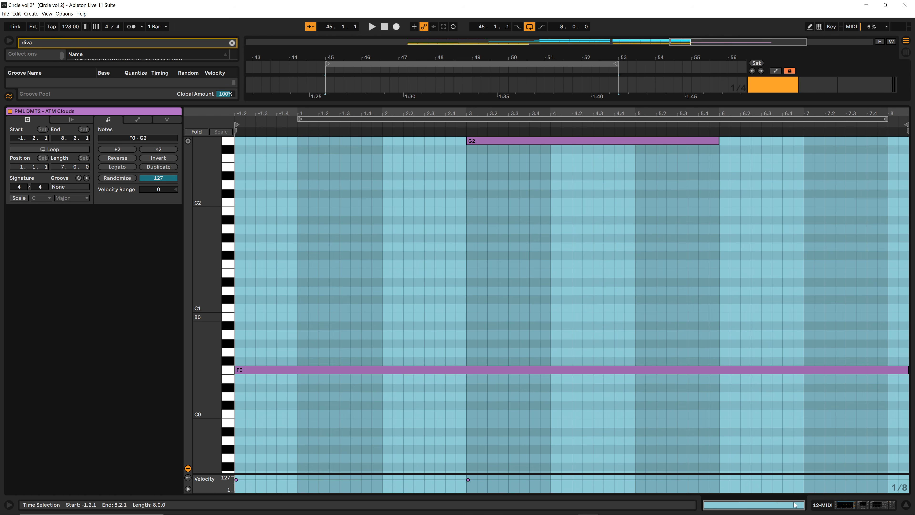
pyautogui.click(906, 505)
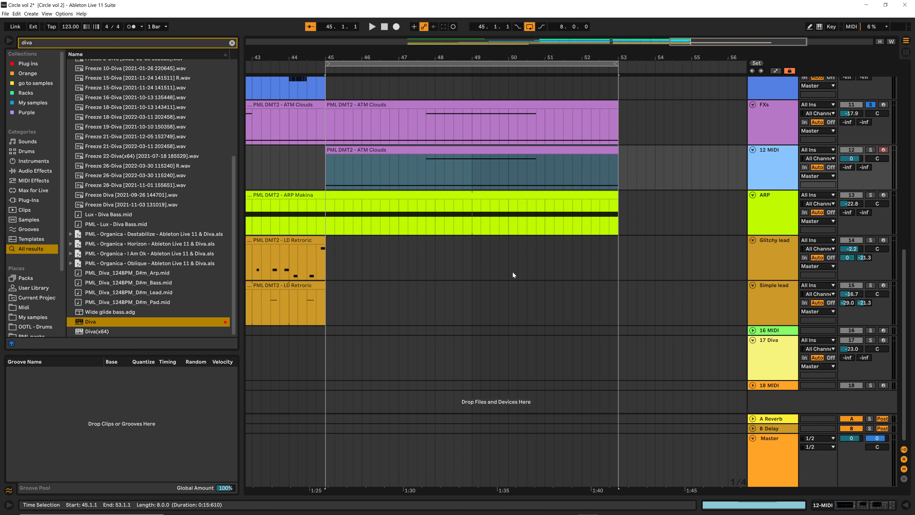
# Load the Diva instrument on the new MIDI track and set its interface size to 130%.
pyautogui.click(777, 171)
pyautogui.doubleClick(89, 322)
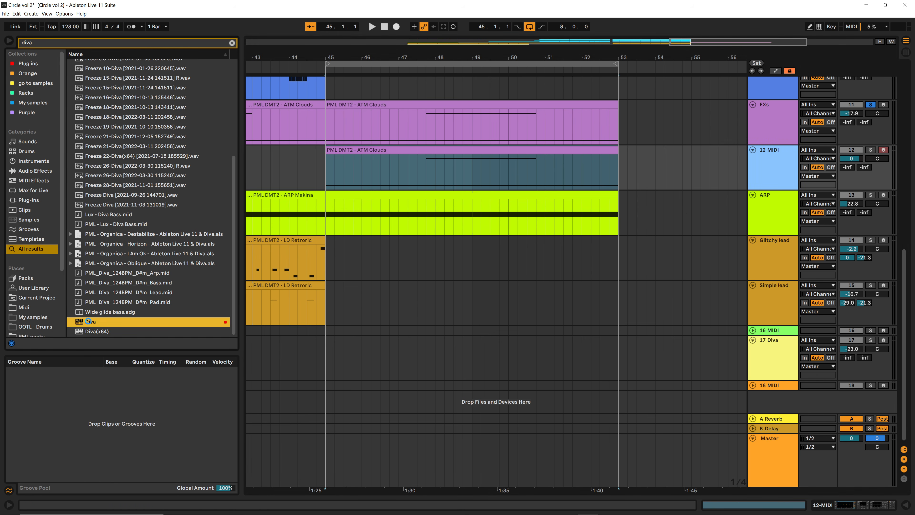
pyautogui.rightClick(512, 127)
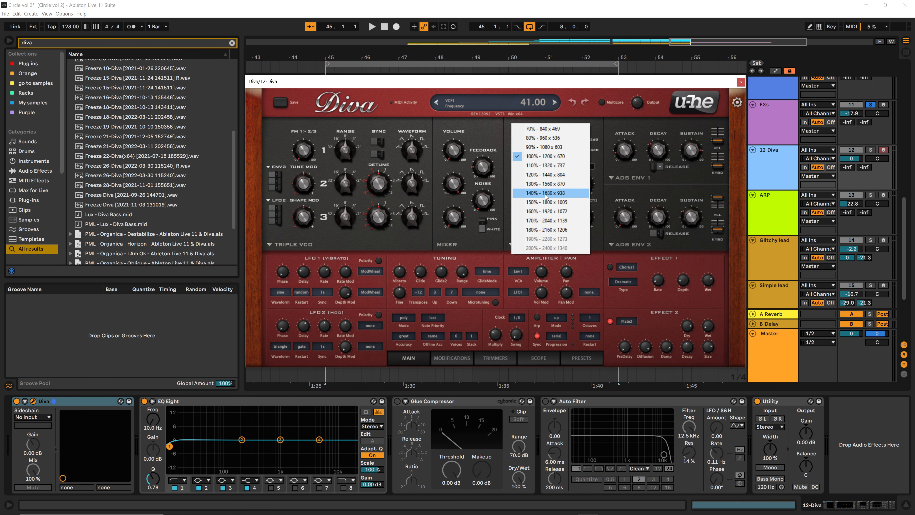
pyautogui.click(526, 184)
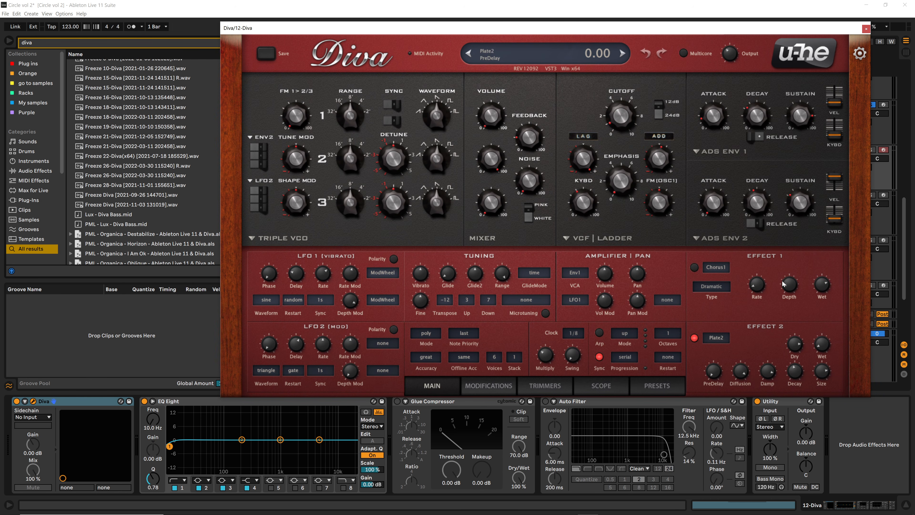
# Close the Diva window and clear the browser's search, leaving the new Diva track selected.
pyautogui.click(867, 29)
pyautogui.click(773, 127)
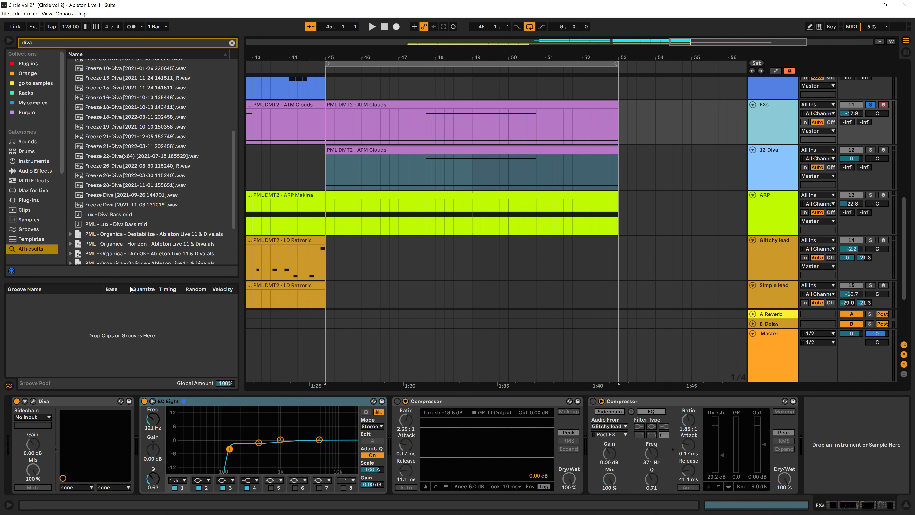
pyautogui.click(232, 44)
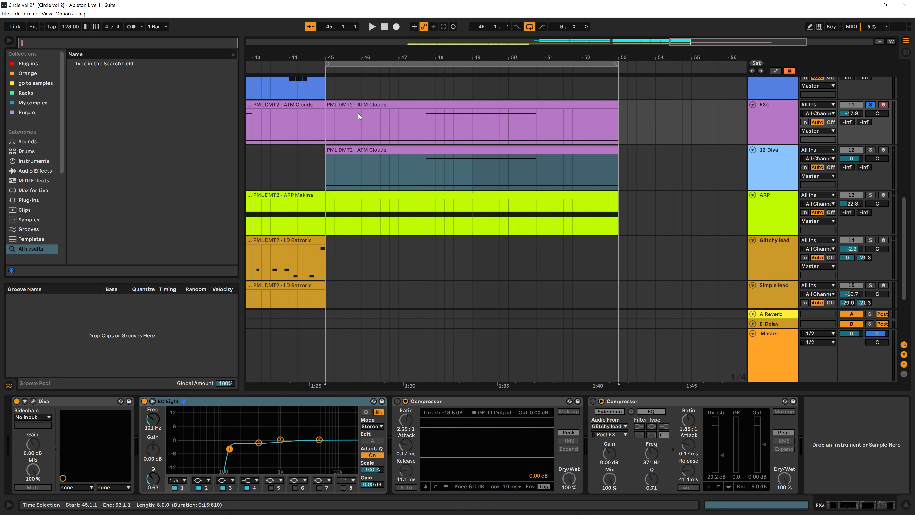
pyautogui.click(779, 170)
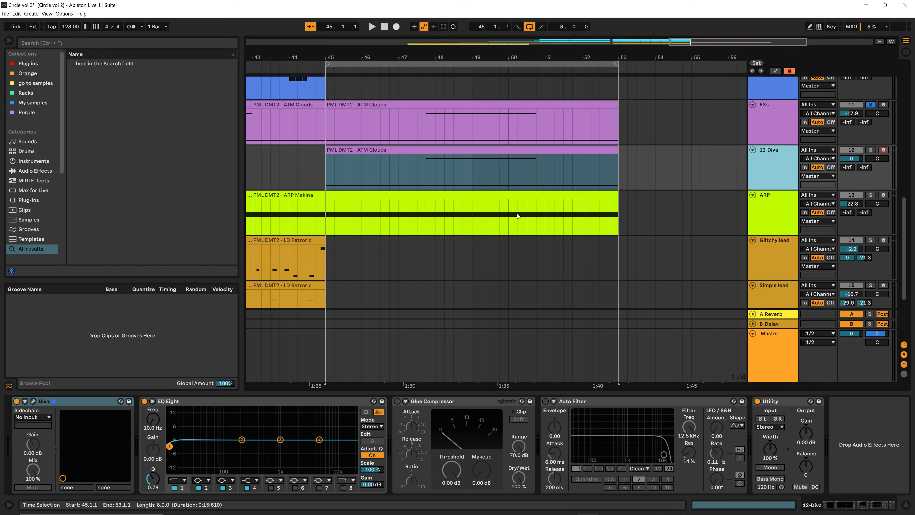
# Load the PML DMT2 - ATM Clouds preset from the PML Cercle Vol2 folder in Diva and show its main synth settings.
pyautogui.click(34, 401)
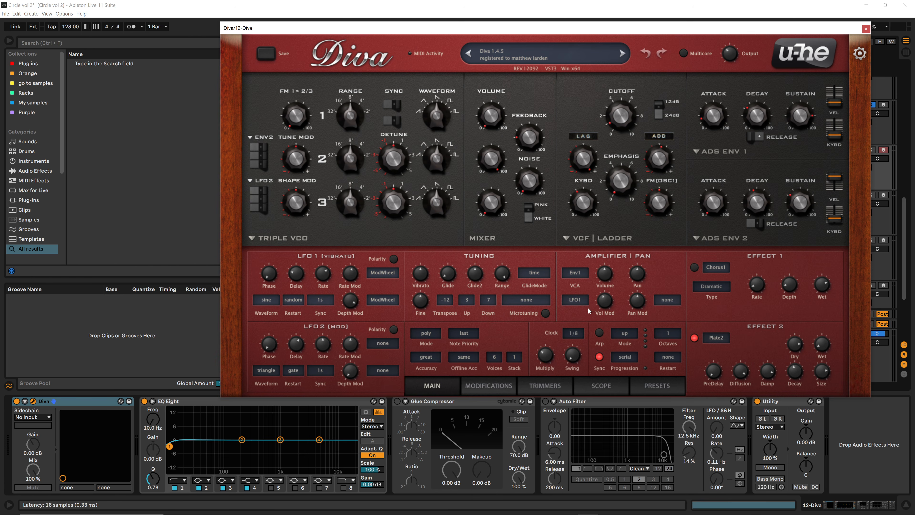
pyautogui.click(646, 385)
pyautogui.click(257, 228)
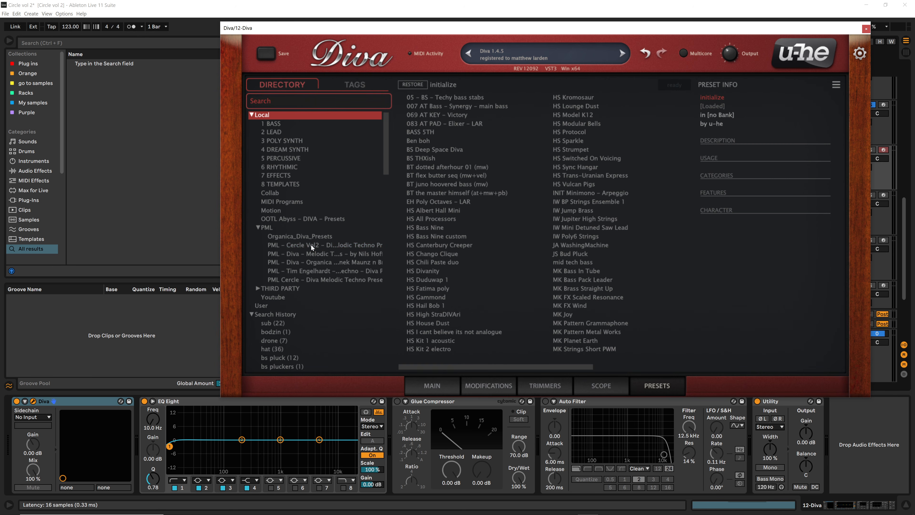
pyautogui.click(311, 245)
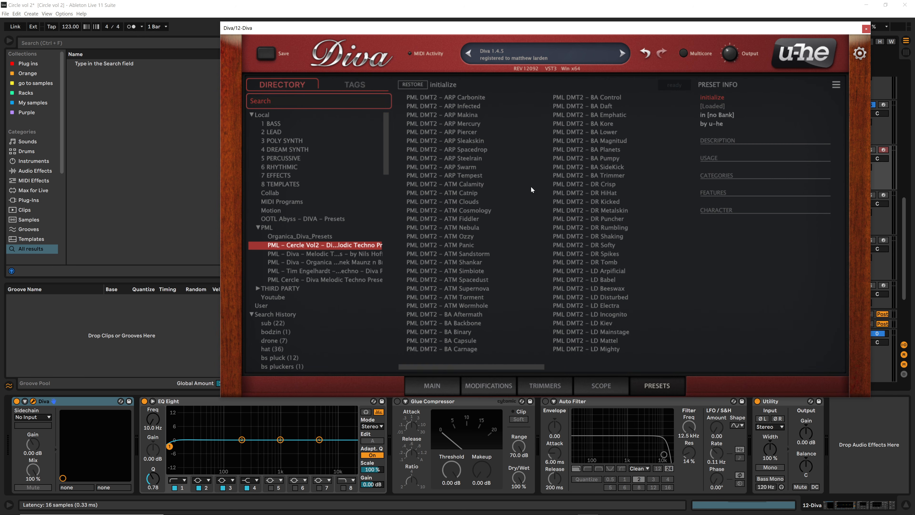
pyautogui.click(460, 202)
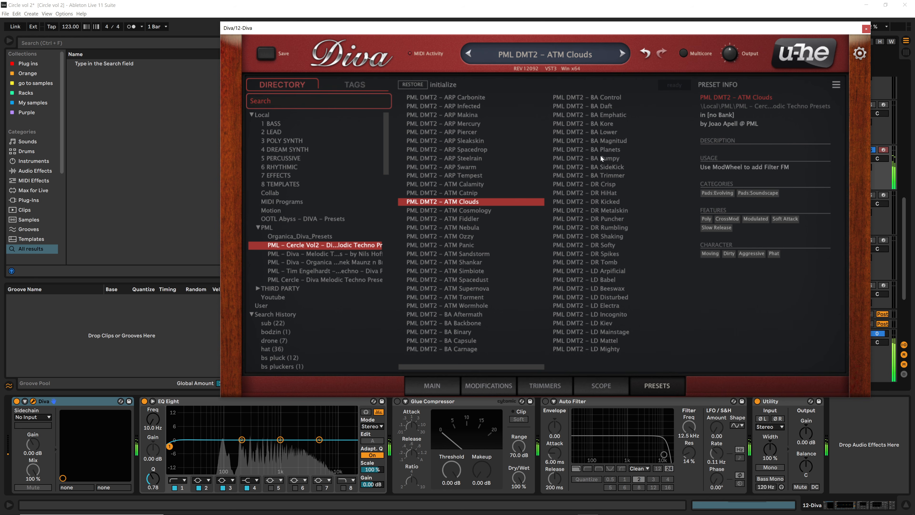
pyautogui.click(432, 385)
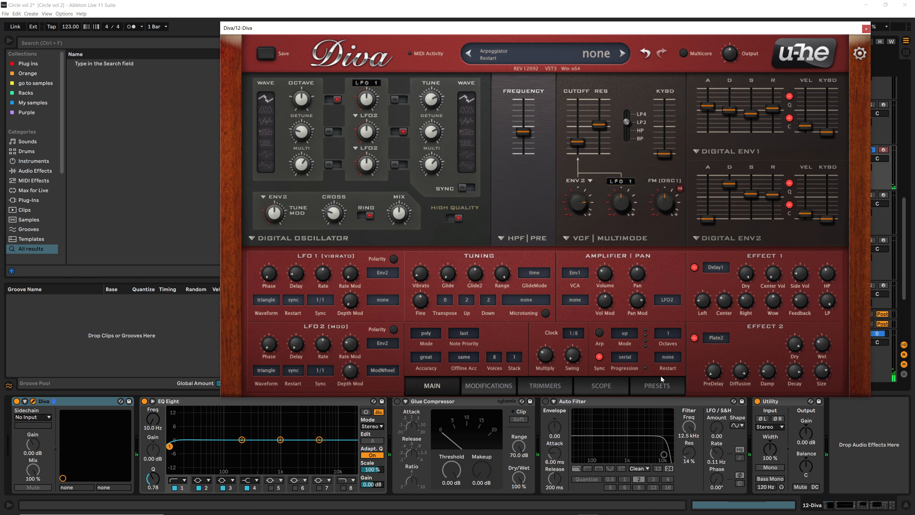
# Load the INIT Digi-Uhbie preset from Diva's 8 TEMPLATES folder and show its main synth settings.
pyautogui.click(653, 384)
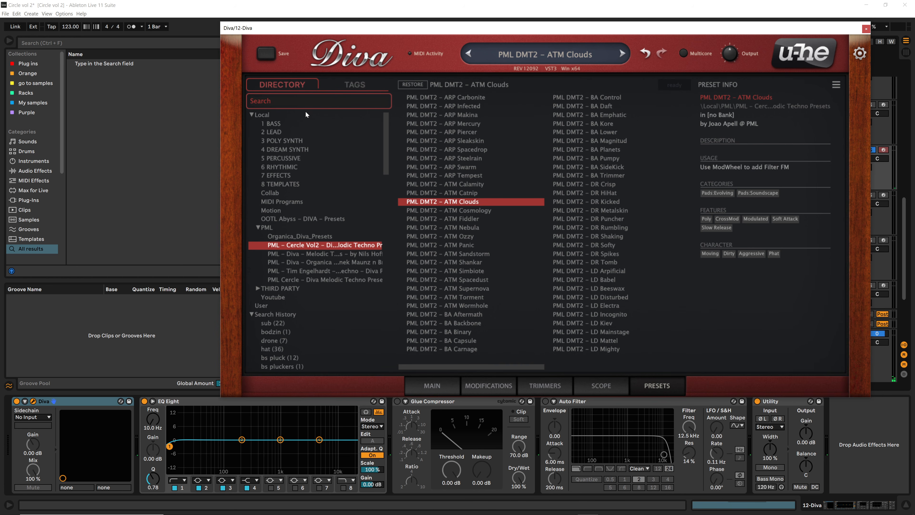
pyautogui.click(278, 183)
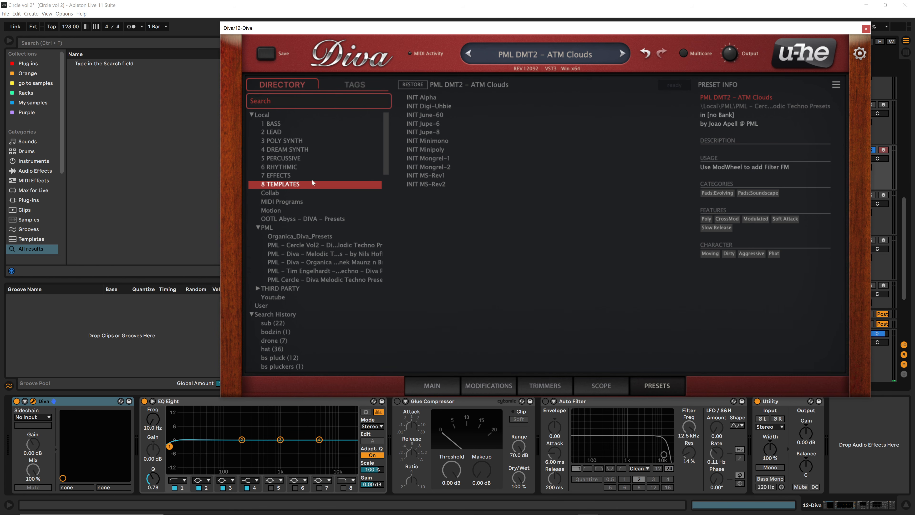
pyautogui.click(434, 107)
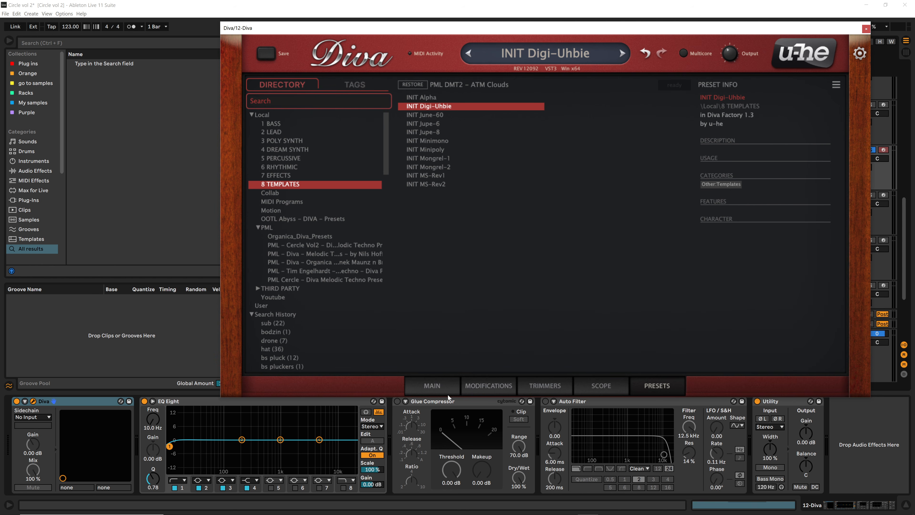
pyautogui.click(434, 386)
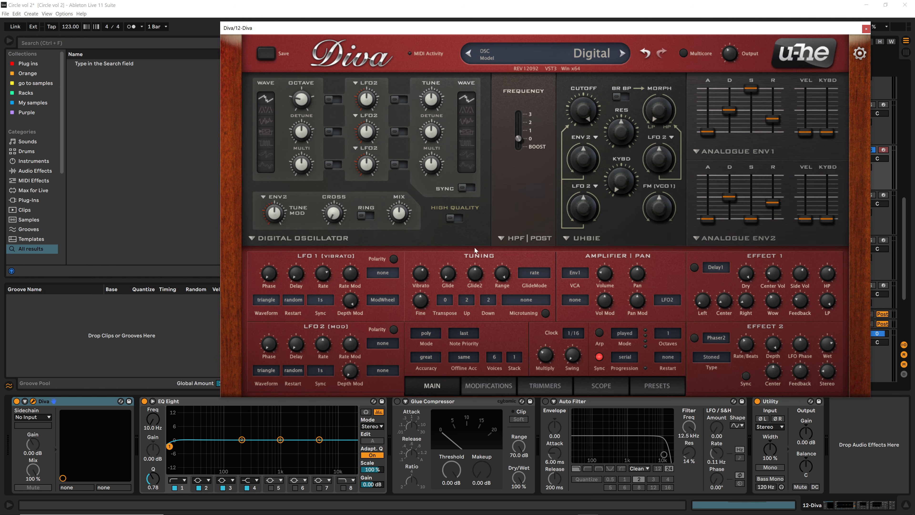
# Switch the high-pass module to HPF Pre, the main filter to Multimode, and both envelopes to the digital model.
pyautogui.click(514, 238)
pyautogui.click(528, 261)
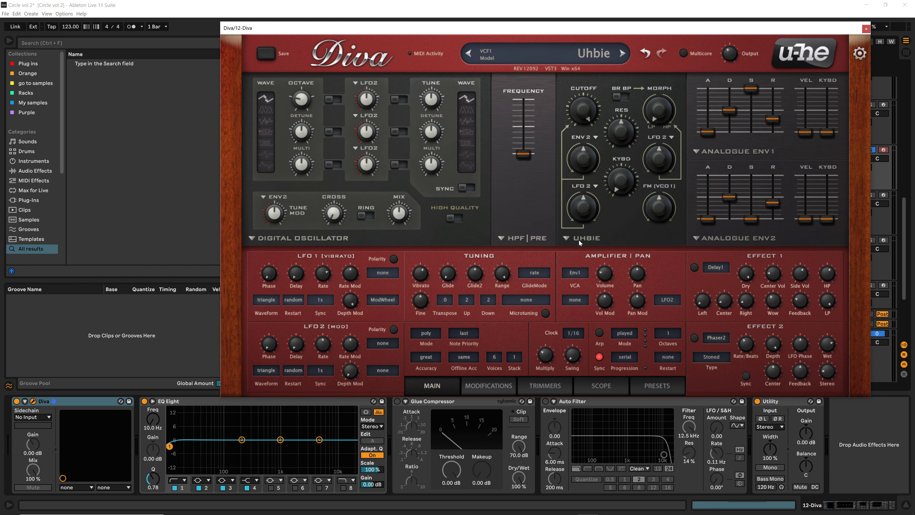
pyautogui.click(578, 239)
pyautogui.click(600, 260)
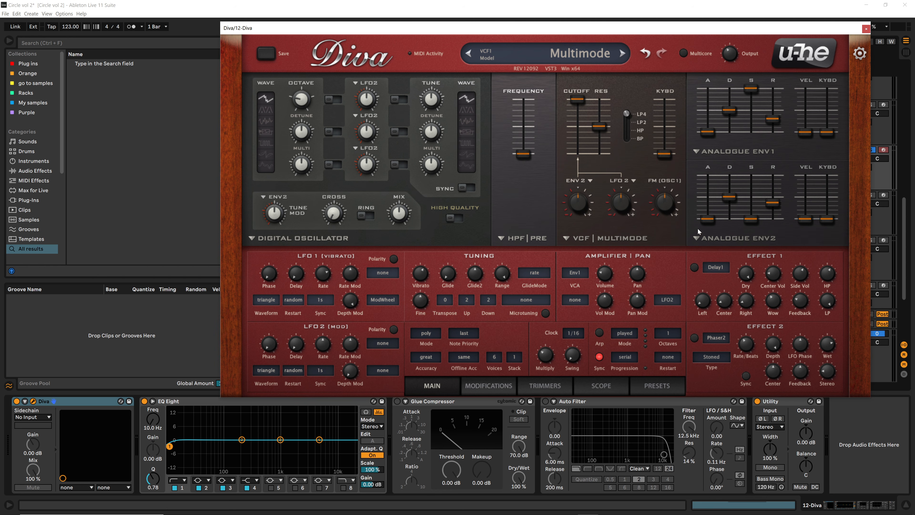
pyautogui.click(709, 151)
pyautogui.click(733, 174)
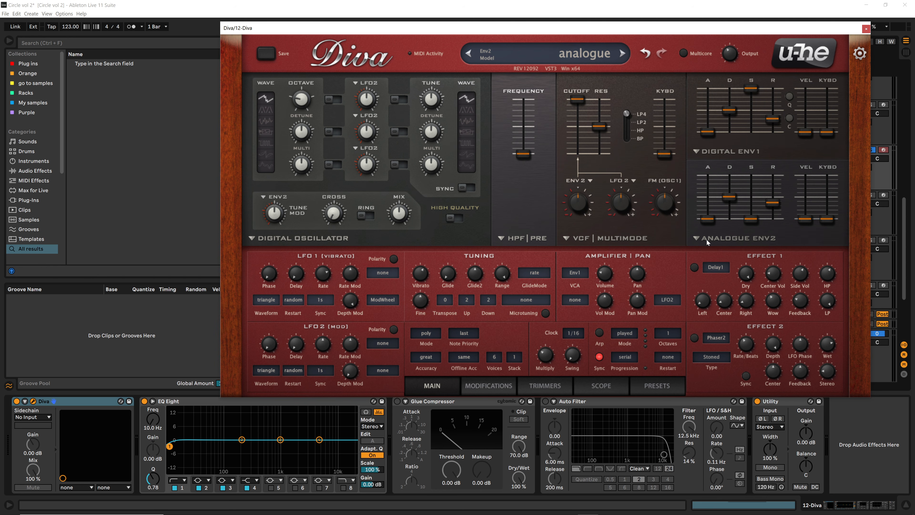
pyautogui.click(707, 240)
pyautogui.click(731, 263)
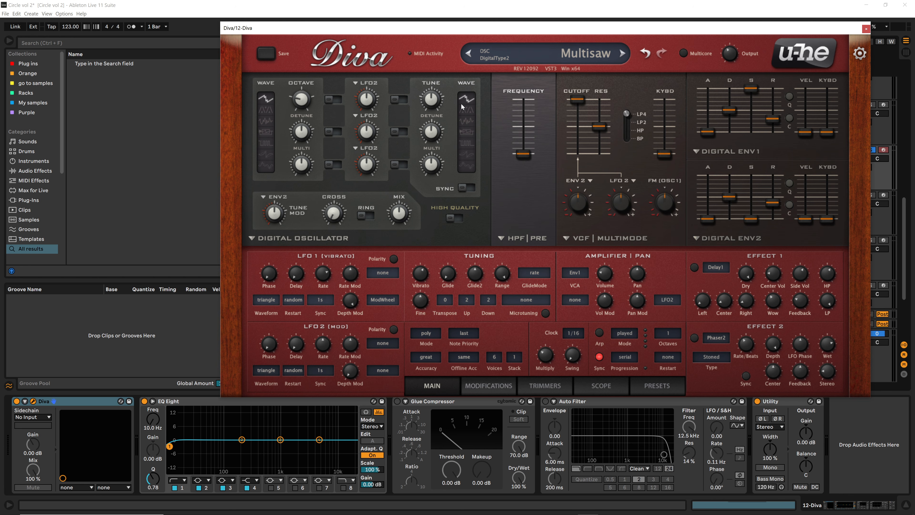
# Adjust the digital oscillators' tuning, detuning the first one and raising the second one's Tune and Multi slightly.
pyautogui.moveTo(306, 106); pyautogui.dragTo(292, 57)
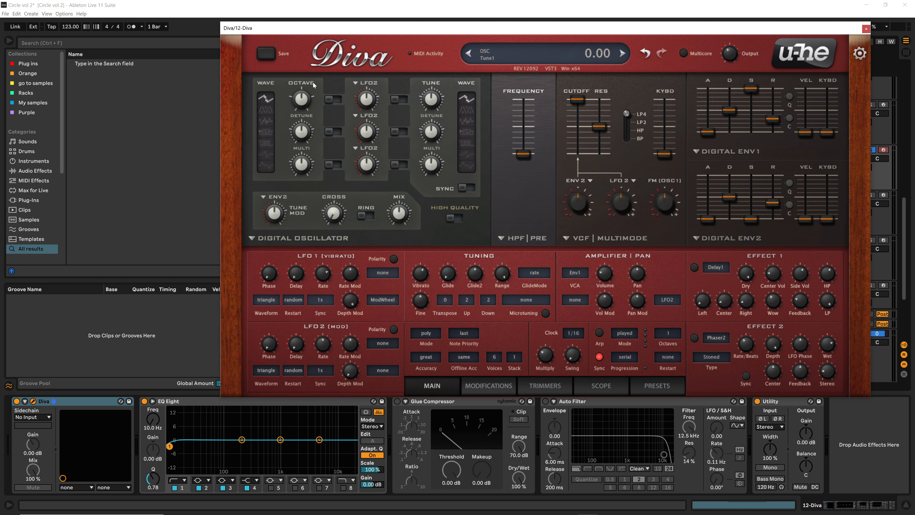
pyautogui.moveTo(432, 107); pyautogui.dragTo(440, 69)
pyautogui.moveTo(434, 104)
pyautogui.mouseDown()
pyautogui.moveTo(434, 134)
pyautogui.moveTo(433, 116)
pyautogui.mouseUp()
pyautogui.moveTo(296, 136); pyautogui.dragTo(307, 154)
pyautogui.moveTo(428, 175); pyautogui.dragTo(429, 159)
# Lower the multimode filter cutoff to 110 and turn on the oscillator's Ring modulation, comparing the sound with Ring off.
pyautogui.click(366, 216)
pyautogui.moveTo(576, 113); pyautogui.dragTo(577, 121)
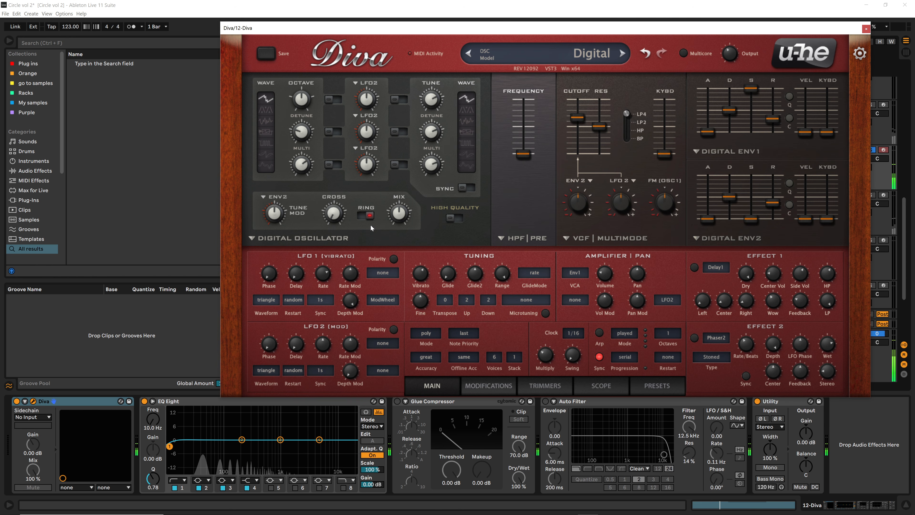
pyautogui.click(368, 216)
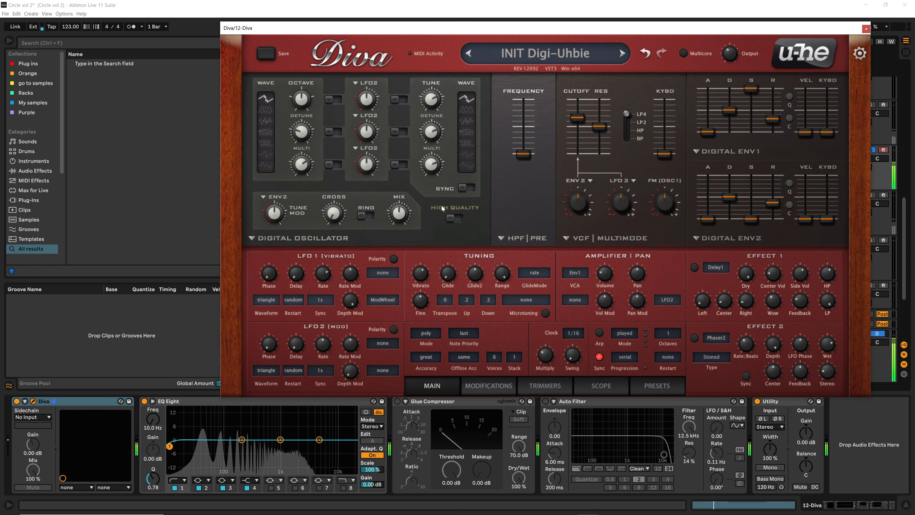
pyautogui.click(365, 215)
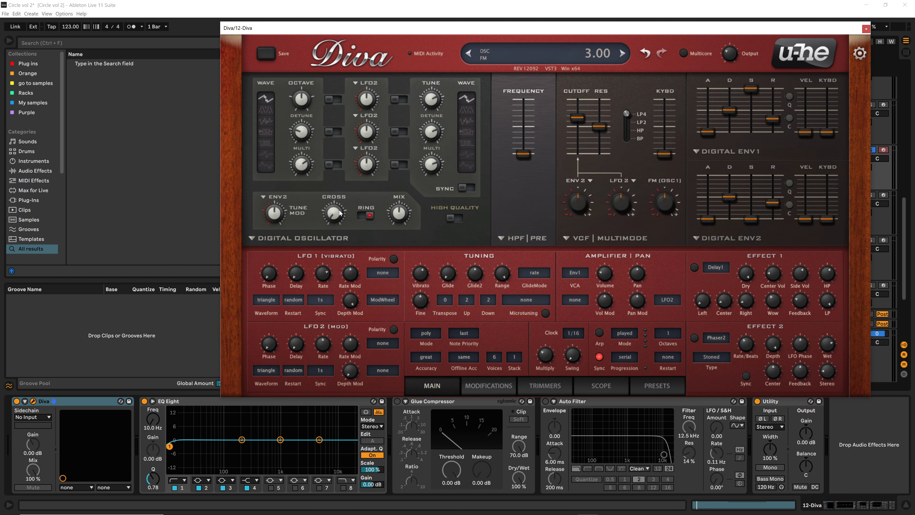
# Try different Cross modulation amounts on the digital oscillator and enable High Quality.
pyautogui.scroll(1, 340, 212)
pyautogui.moveTo(338, 219)
pyautogui.mouseDown()
pyautogui.moveTo(334, 197)
pyautogui.moveTo(335, 224)
pyautogui.mouseUp()
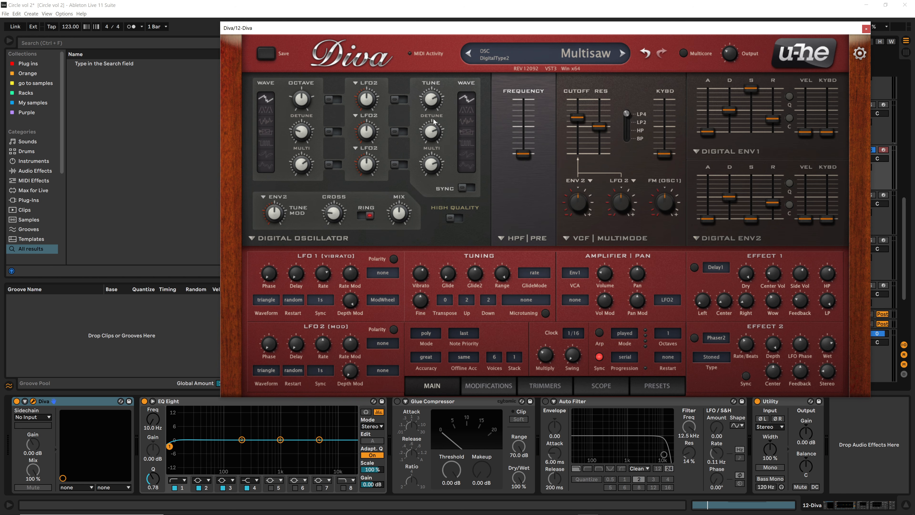
pyautogui.moveTo(335, 216); pyautogui.dragTo(336, 213)
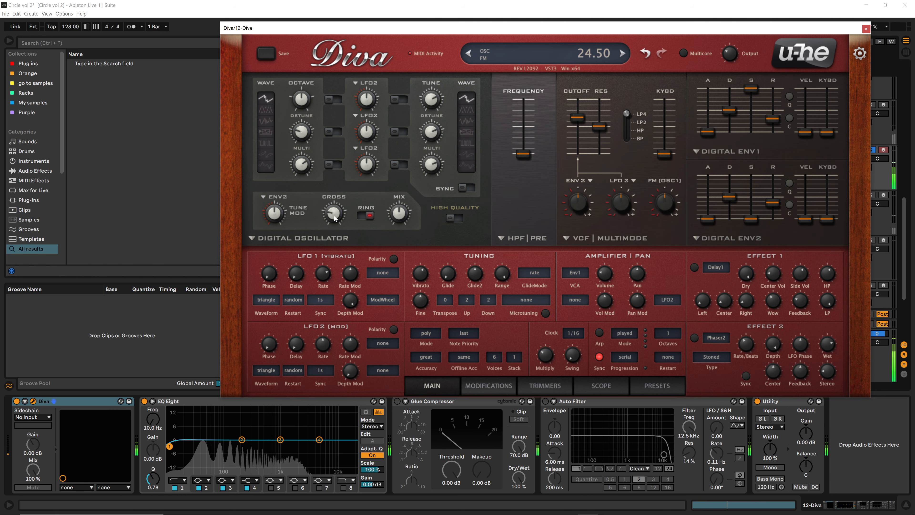
pyautogui.moveTo(336, 218)
pyautogui.mouseDown()
pyautogui.moveTo(313, 137)
pyautogui.moveTo(323, 225)
pyautogui.mouseUp()
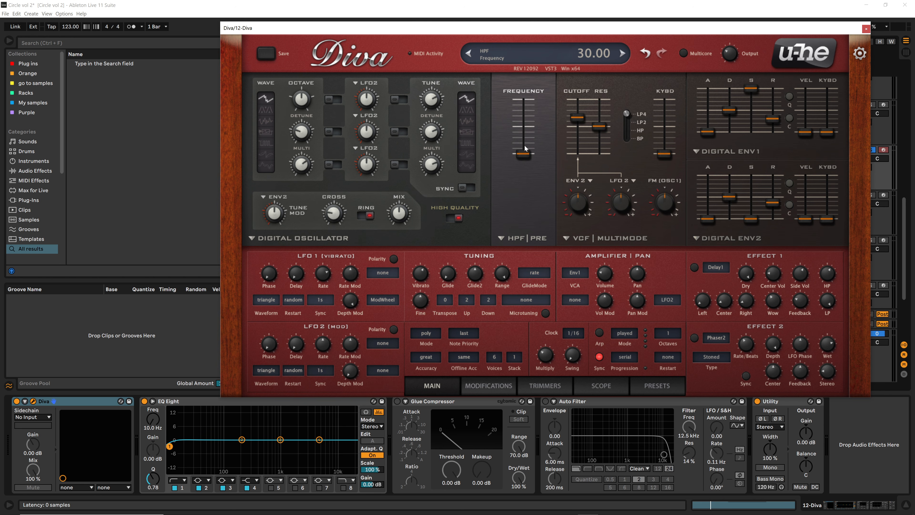
# Raise the HPF frequency to about mid-range, lower the multimode cutoff to about its lower third and select the LP2 mode.
pyautogui.moveTo(523, 158); pyautogui.dragTo(527, 124)
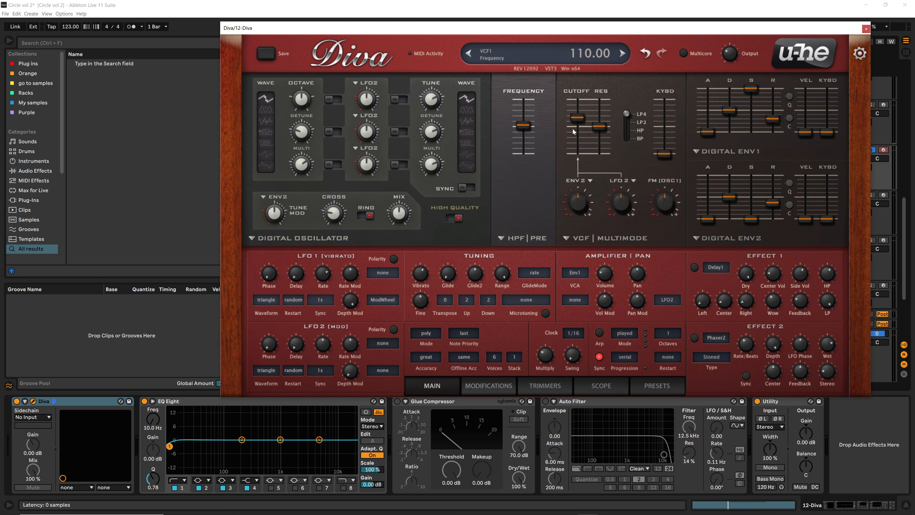
pyautogui.moveTo(580, 121); pyautogui.dragTo(580, 136)
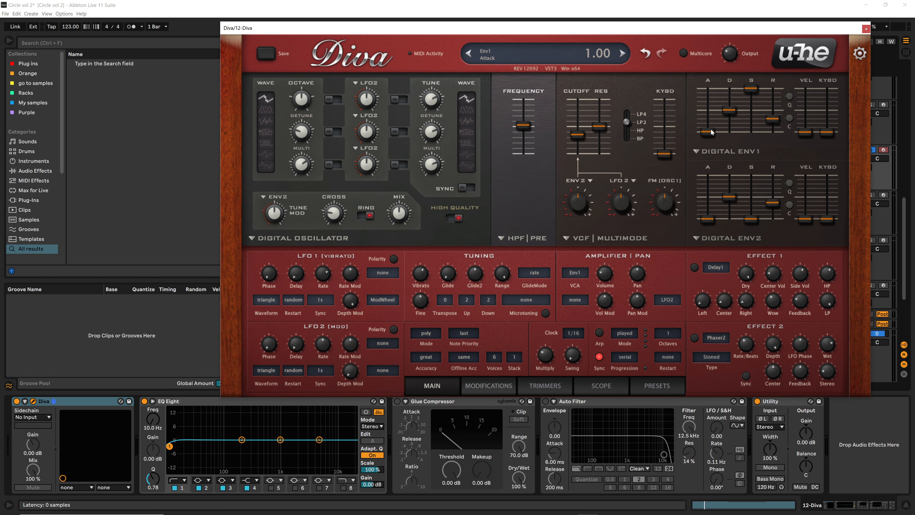
# Shape digital envelope 1 with a much slower attack, lower sustain and release of 43, and enable its Q and C switches.
pyautogui.moveTo(712, 132); pyautogui.dragTo(774, 115)
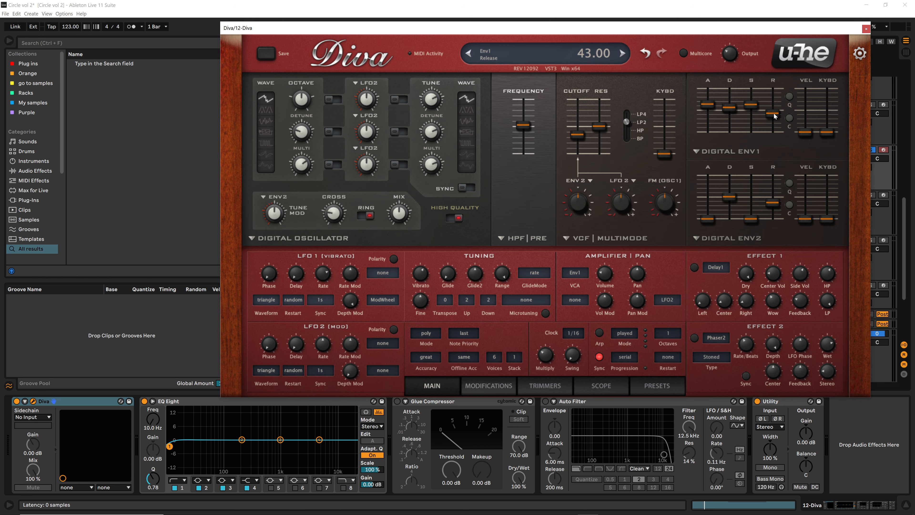
pyautogui.press('space')
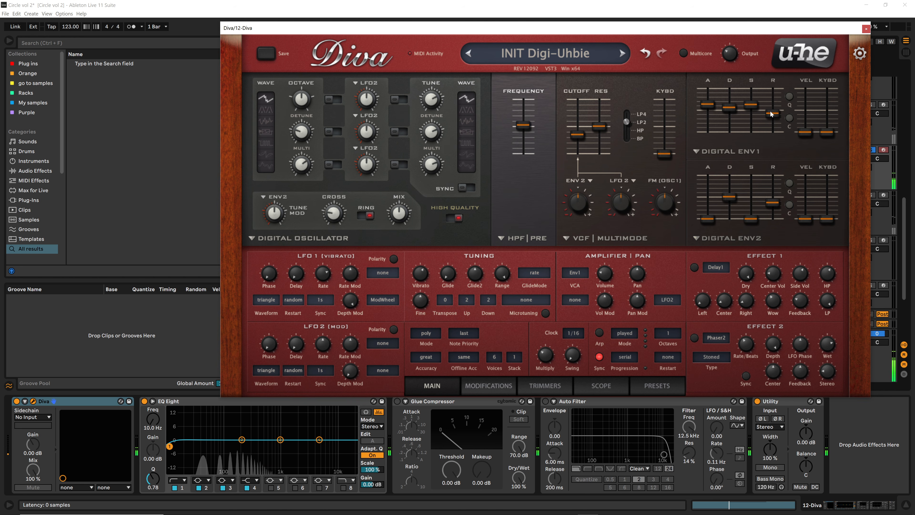
pyautogui.click(789, 96)
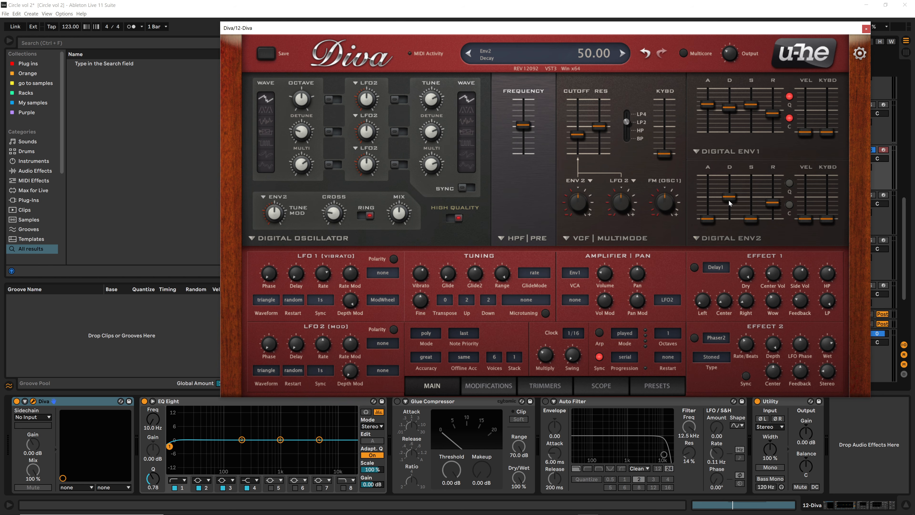
# Raise digital envelope 2's decay to near maximum, lift its sustain to about one third, and increase the filter cutoff's Env2 modulation amount.
pyautogui.moveTo(730, 203); pyautogui.dragTo(737, 176)
pyautogui.moveTo(751, 218); pyautogui.dragTo(768, 202)
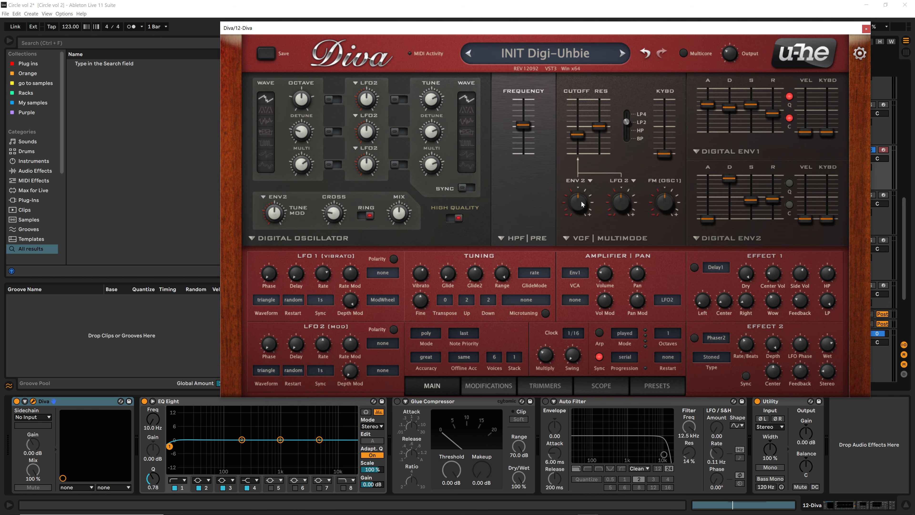
pyautogui.moveTo(582, 201); pyautogui.dragTo(579, 190)
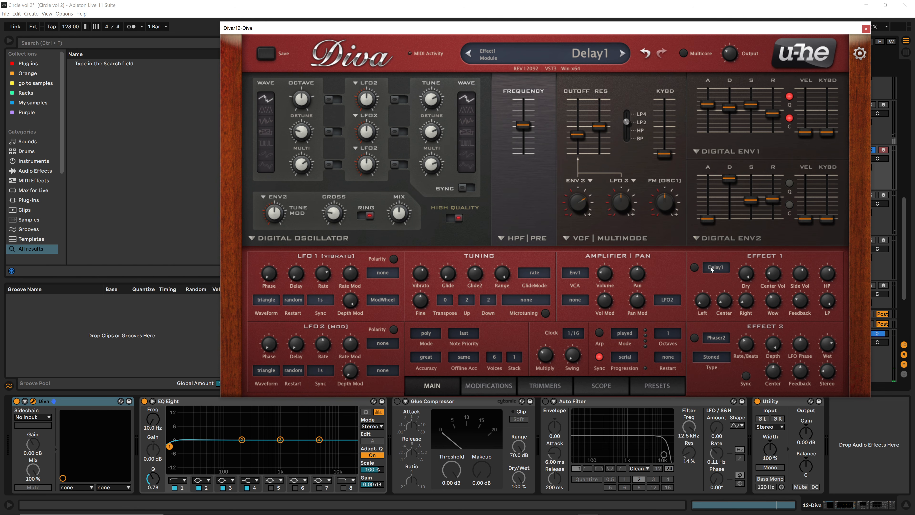
# Enable Delay1 as Effect 1, then choose Plate2 for Effect 2 and enable it.
pyautogui.click(694, 267)
pyautogui.click(715, 338)
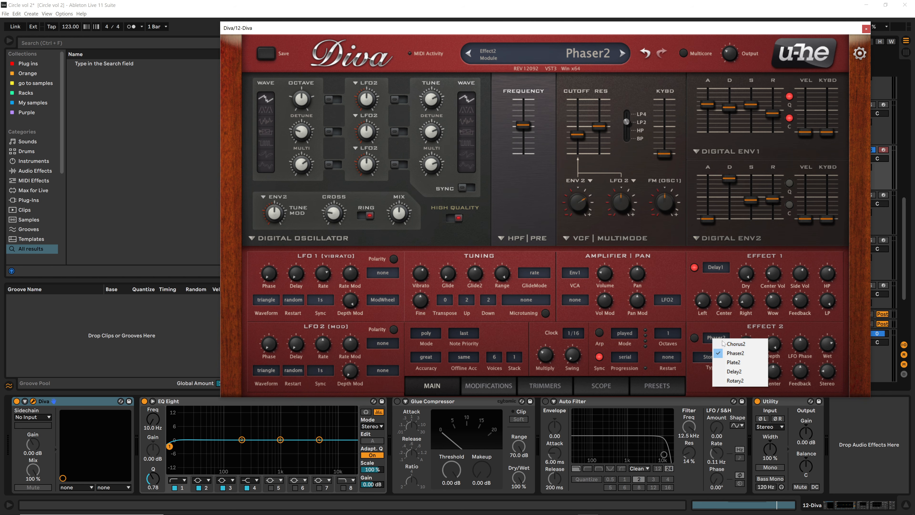
pyautogui.click(734, 362)
pyautogui.click(695, 338)
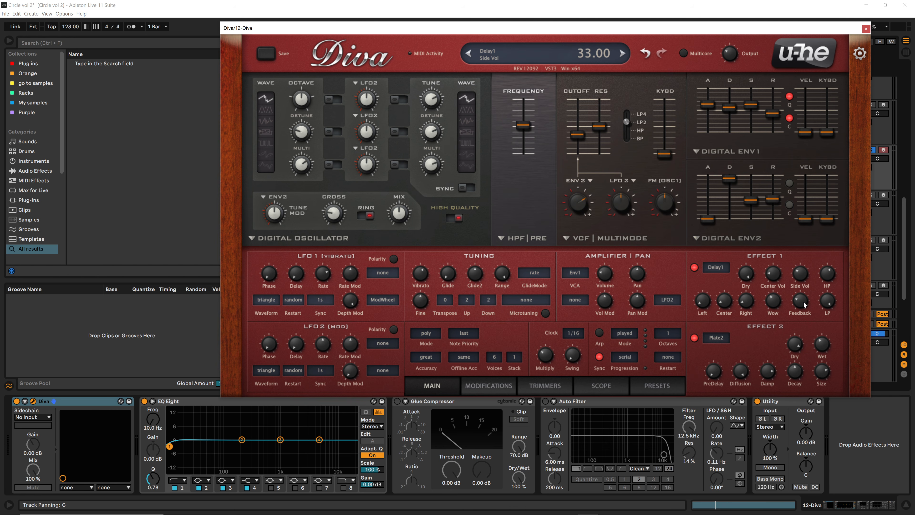
# Adjust Delay1's feedback and filtering and fine-tune the Plate2 reverb's wet level, auditioning the sound.
pyautogui.moveTo(802, 306); pyautogui.dragTo(801, 308)
pyautogui.moveTo(829, 276); pyautogui.dragTo(826, 323)
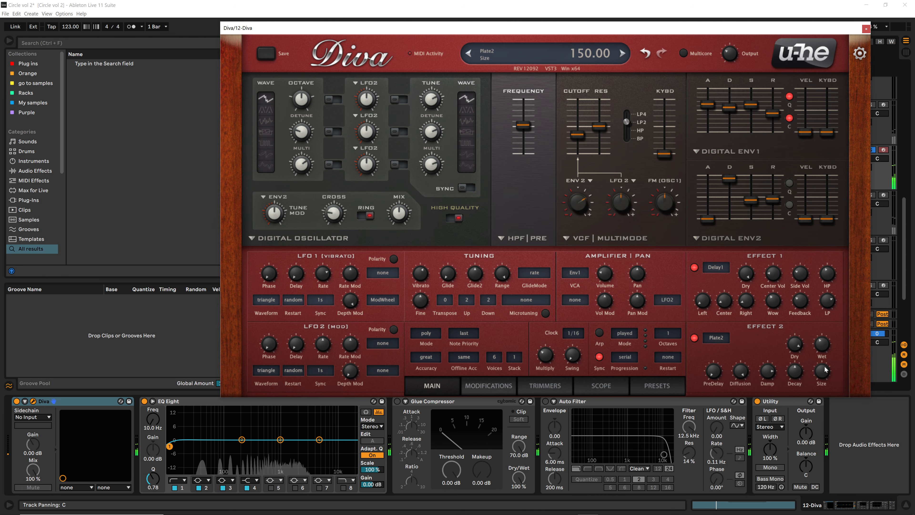
pyautogui.moveTo(818, 349); pyautogui.dragTo(818, 348)
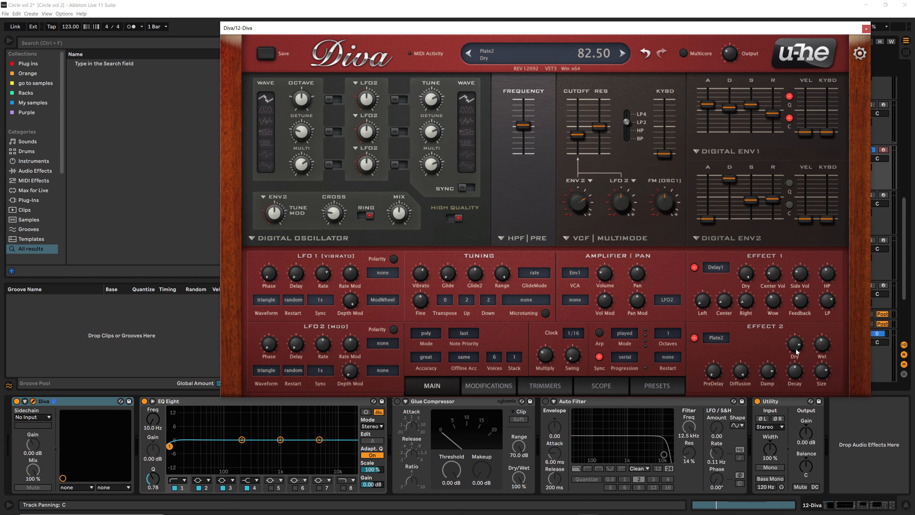
pyautogui.moveTo(827, 349); pyautogui.dragTo(826, 345)
pyautogui.press('space')
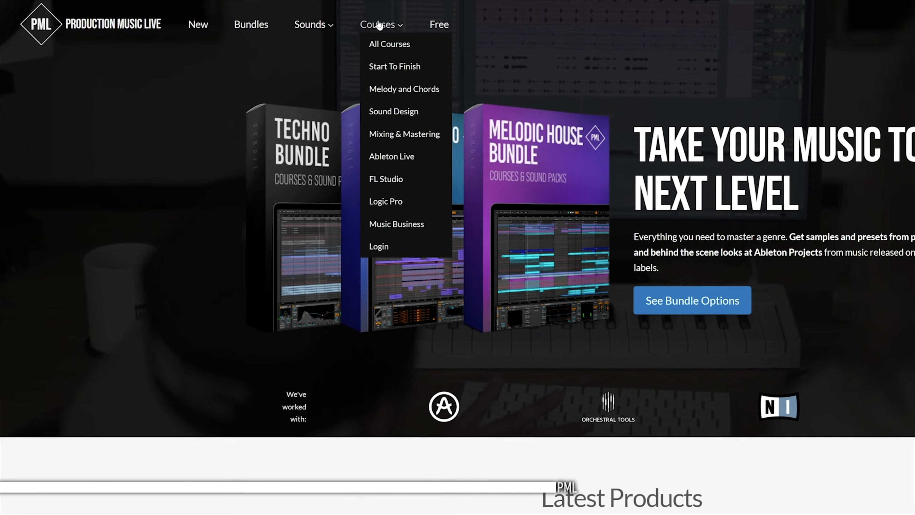
pyautogui.moveTo(365, 28)
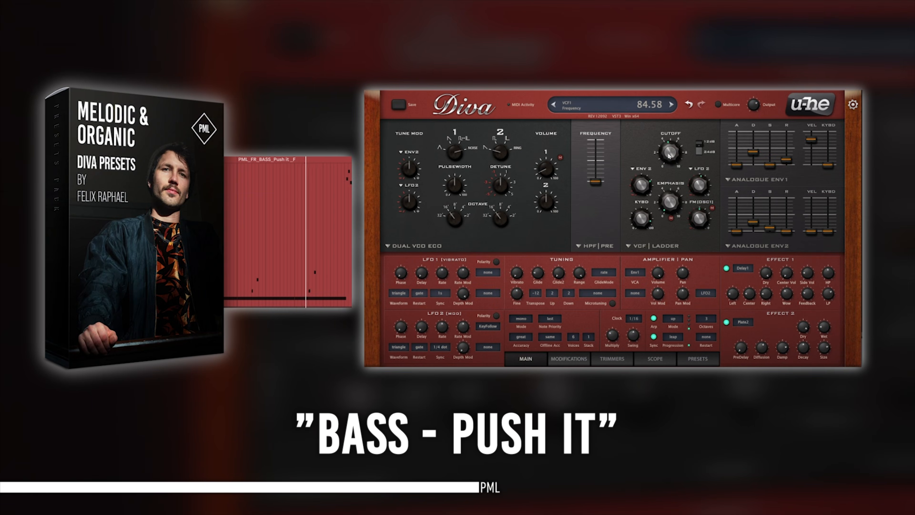
pyautogui.moveTo(672, 145); pyautogui.dragTo(670, 147)
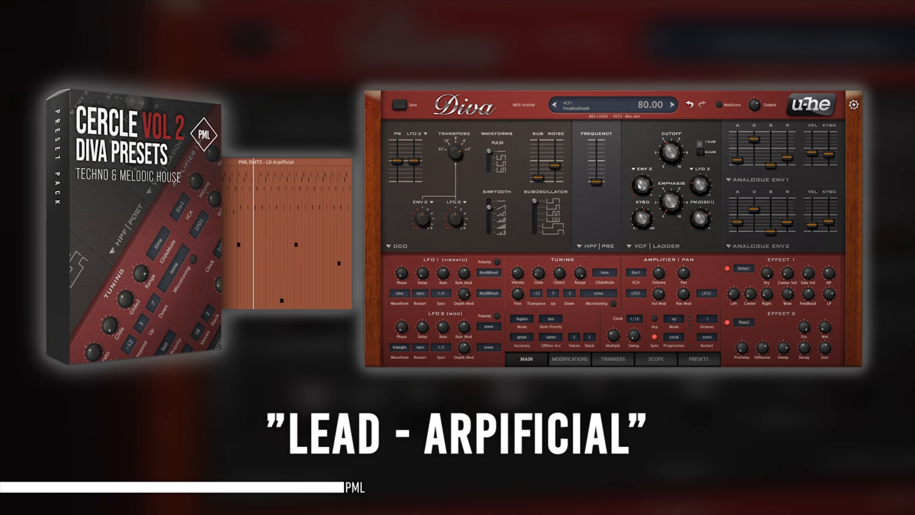
pyautogui.moveTo(639, 185); pyautogui.dragTo(638, 185)
pyautogui.moveTo(671, 154); pyautogui.dragTo(671, 152)
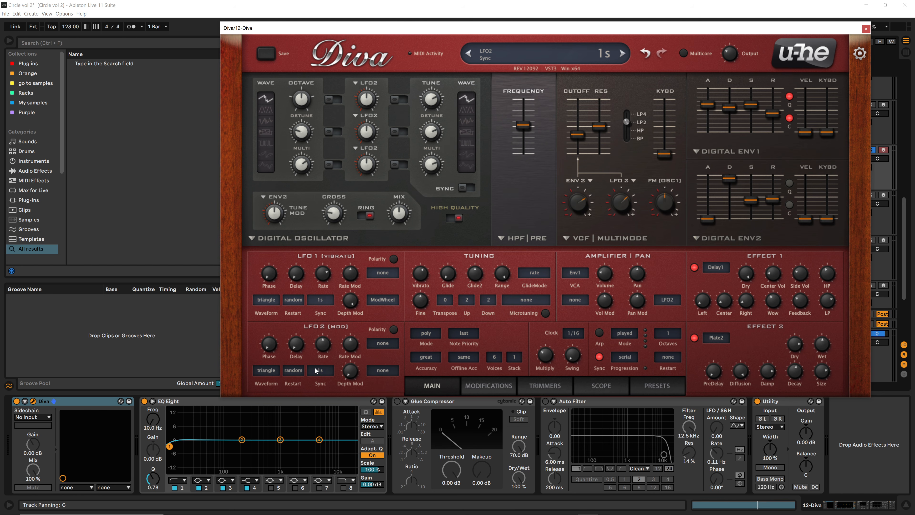
# Set LFO 2's waveform to saw down and its restart mode to sync.
pyautogui.click(265, 372)
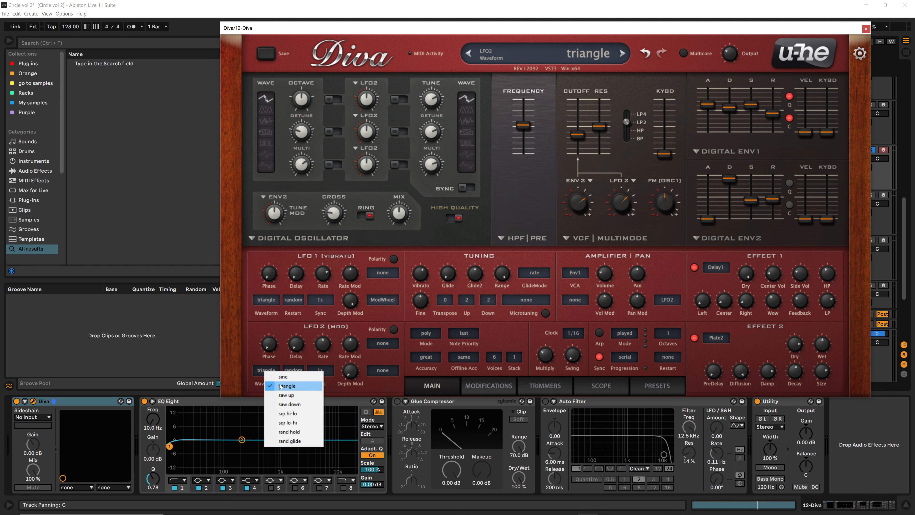
pyautogui.click(290, 404)
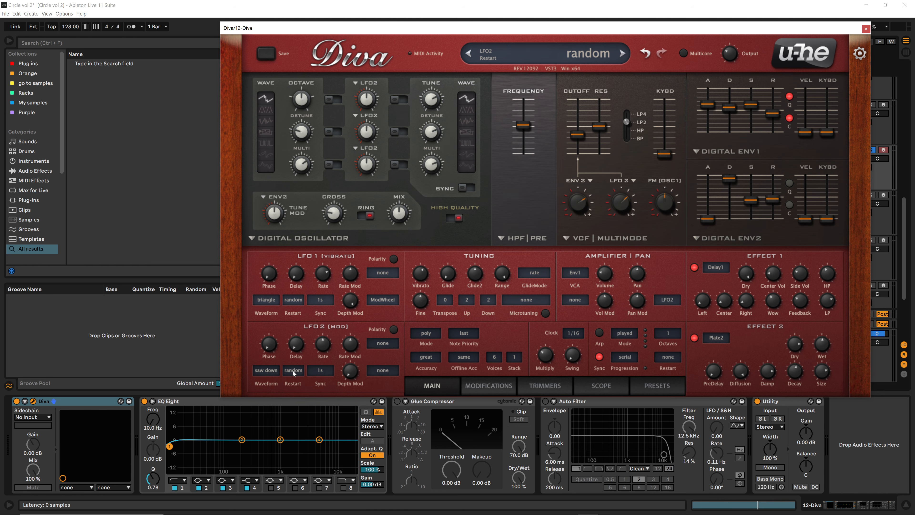
pyautogui.click(293, 373)
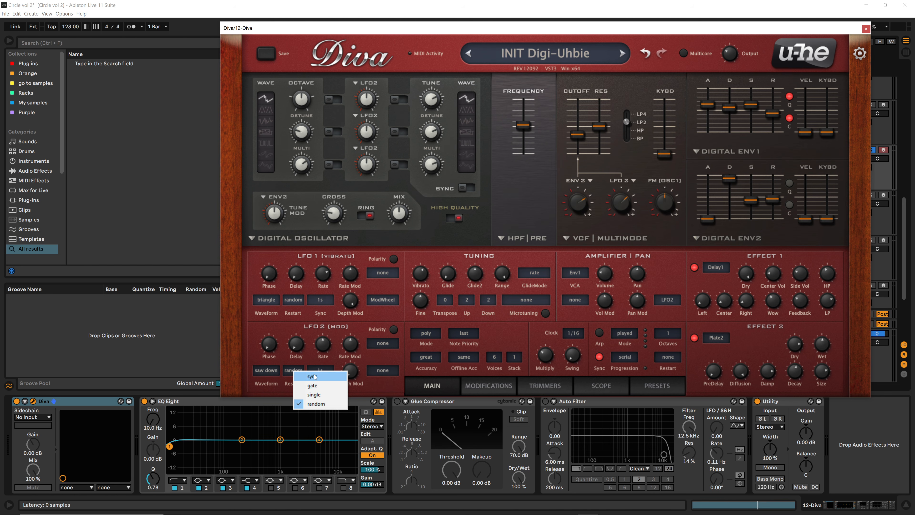
pyautogui.click(312, 376)
pyautogui.moveTo(294, 324); pyautogui.dragTo(291, 299)
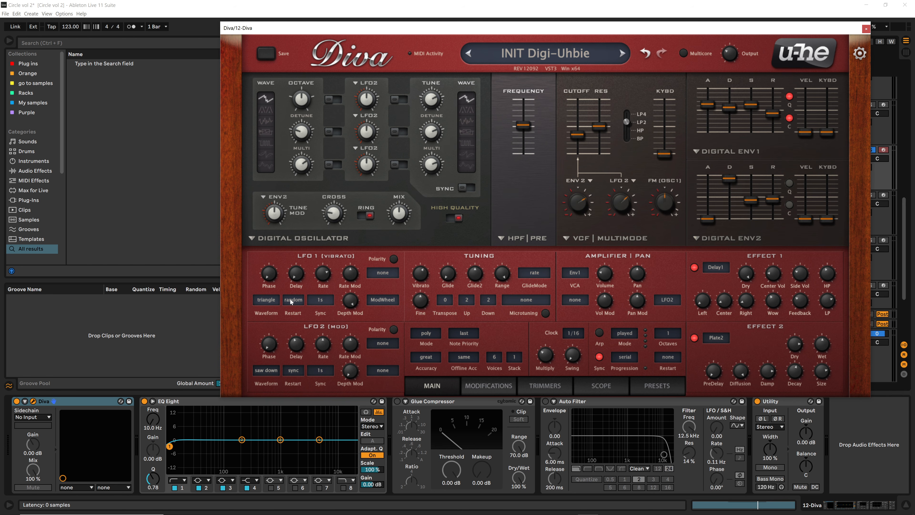
# Set LFO 2's sync rate to 1/16 and increase its delay.
pyautogui.click(315, 371)
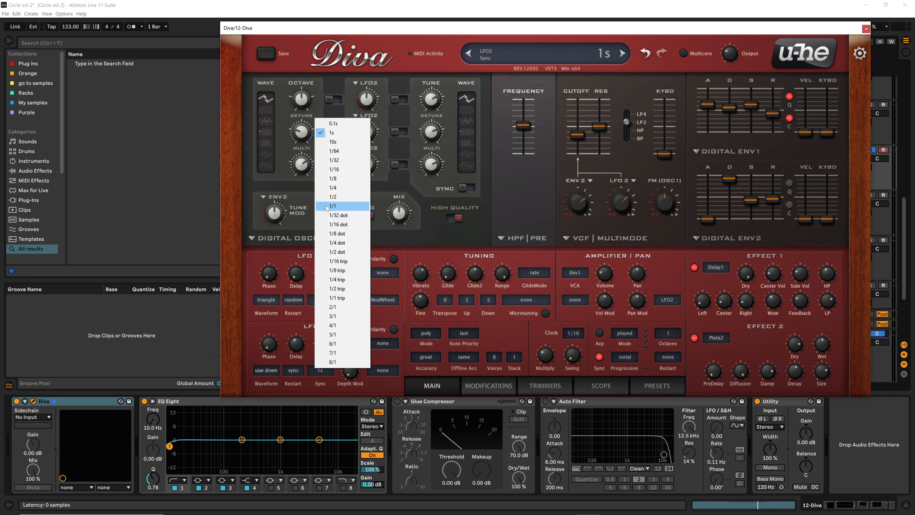
pyautogui.click(324, 170)
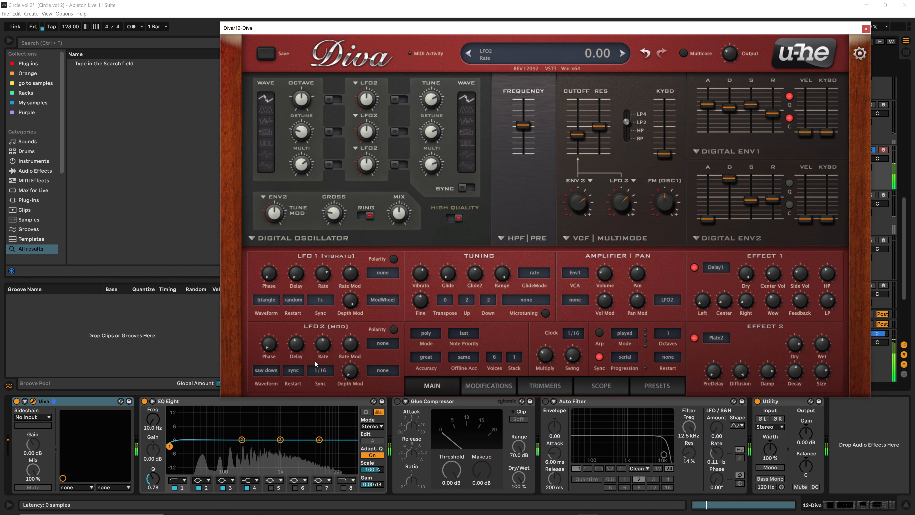
pyautogui.moveTo(291, 336); pyautogui.dragTo(286, 316)
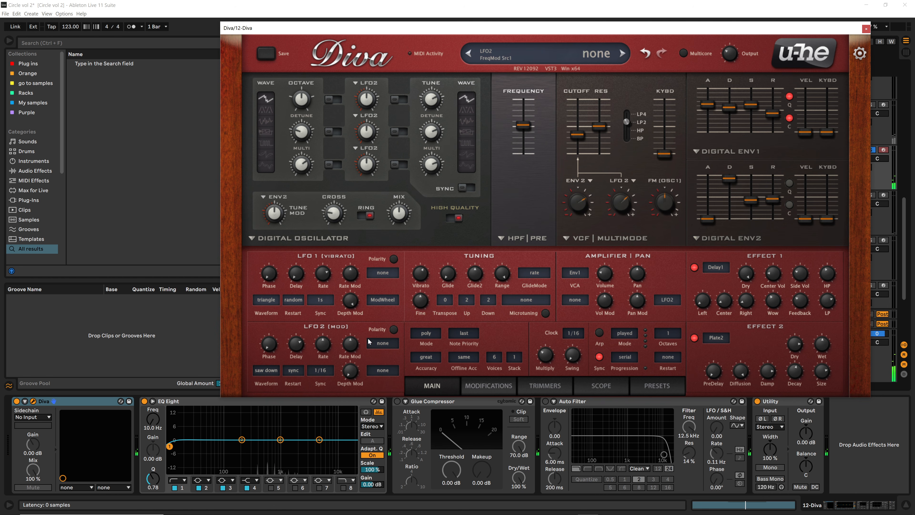
# Try Env2 as LFO 2's rate modulation source, then assign Env1 instead.
pyautogui.click(383, 342)
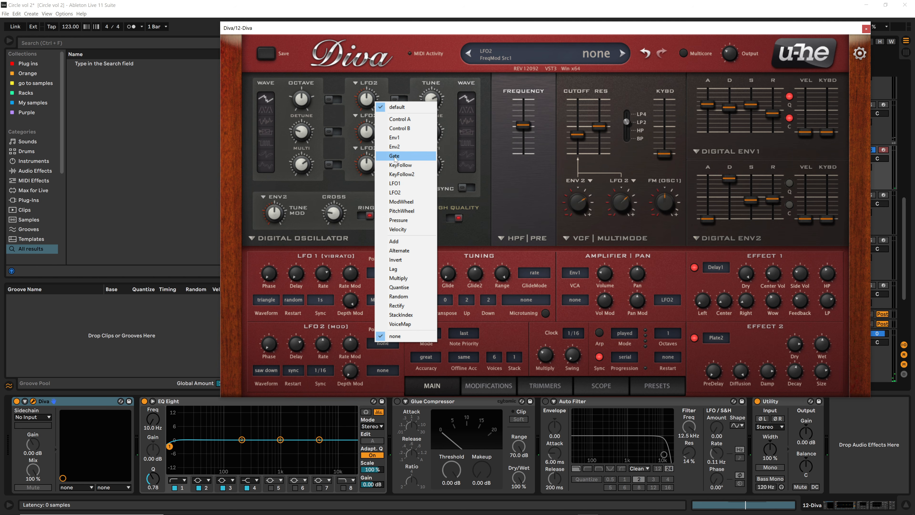
pyautogui.click(394, 146)
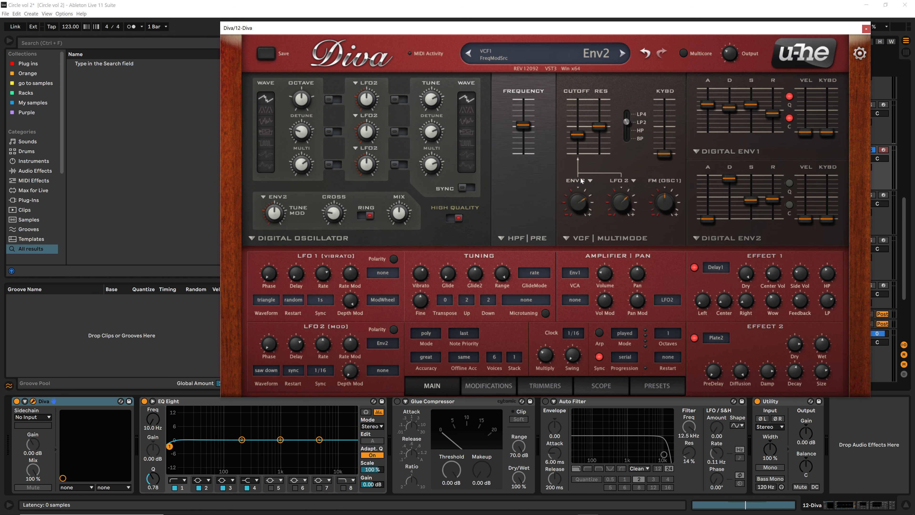
pyautogui.click(378, 345)
pyautogui.click(397, 140)
# Try different Rate Mod amounts on LFO 2, settle around -1.60, and turn on its Polarity switch.
pyautogui.moveTo(359, 344); pyautogui.dragTo(358, 338)
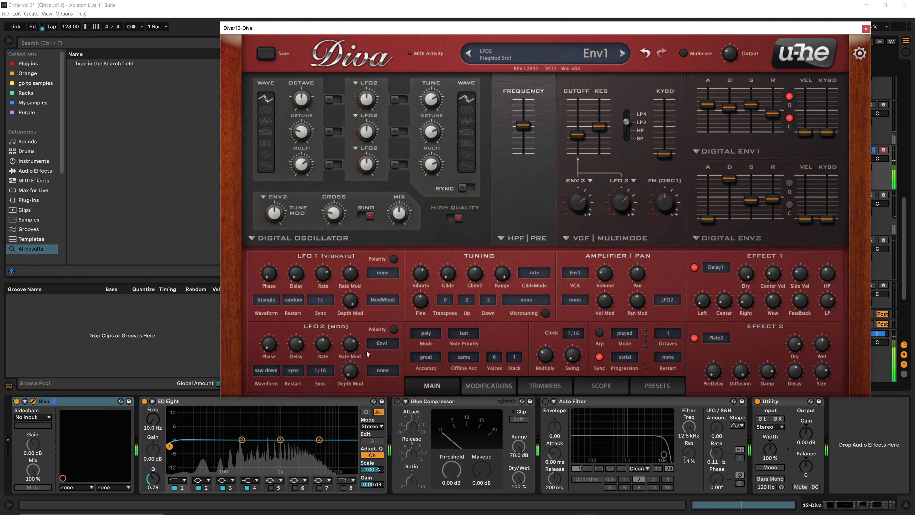
pyautogui.moveTo(351, 348)
pyautogui.mouseDown()
pyautogui.moveTo(350, 369)
pyautogui.moveTo(353, 351)
pyautogui.mouseUp()
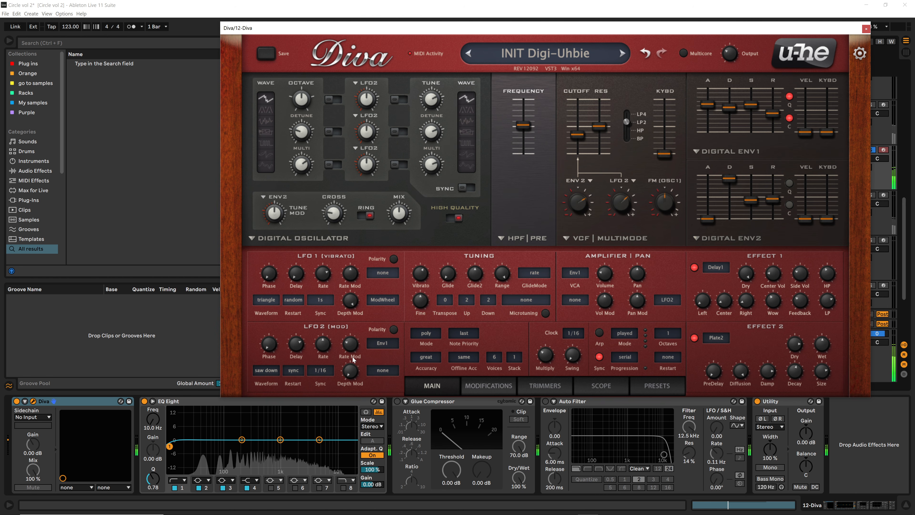
pyautogui.moveTo(355, 352)
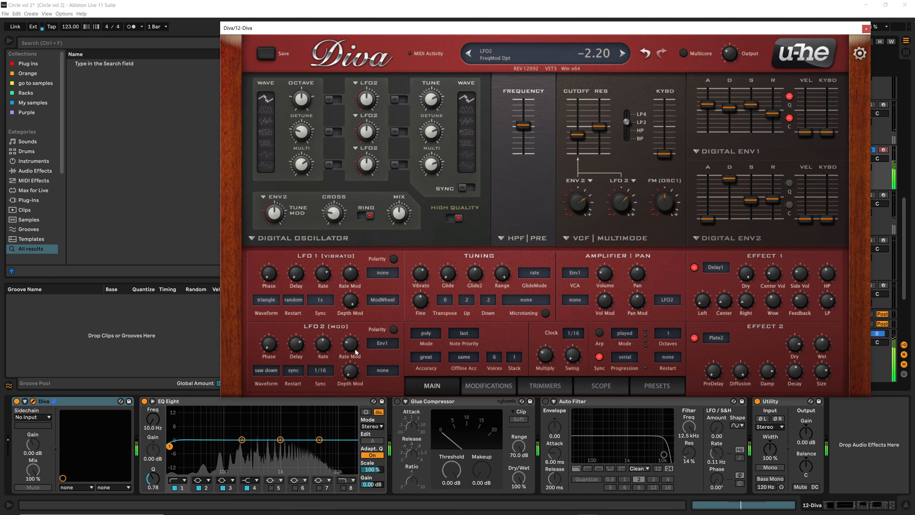
pyautogui.moveTo(354, 352); pyautogui.dragTo(355, 342)
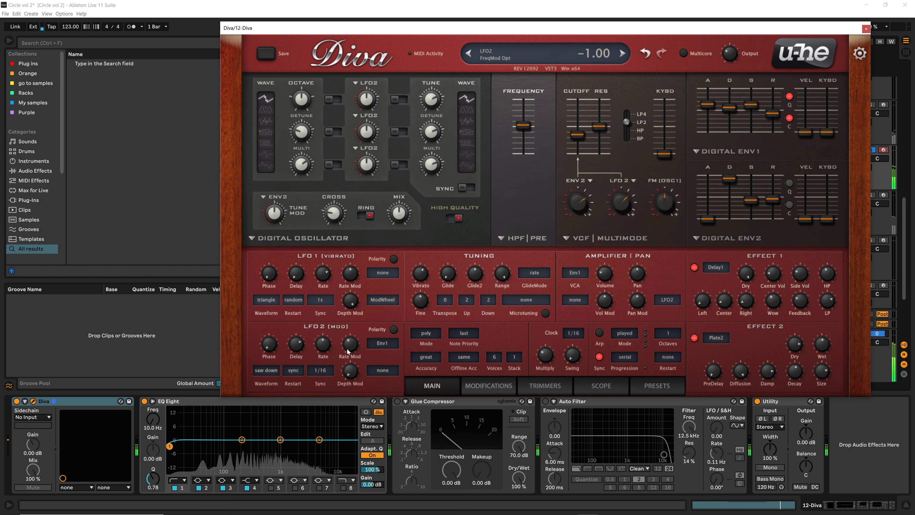
pyautogui.moveTo(349, 350); pyautogui.dragTo(350, 354)
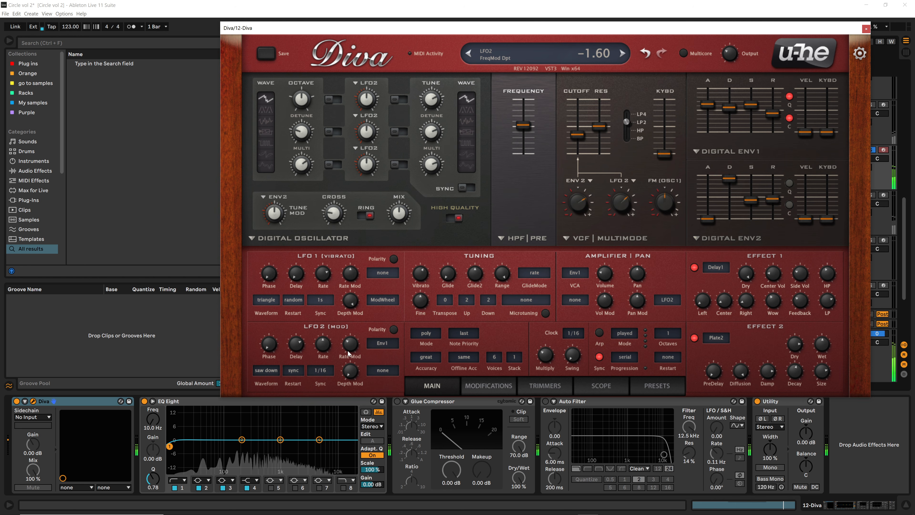
pyautogui.click(395, 330)
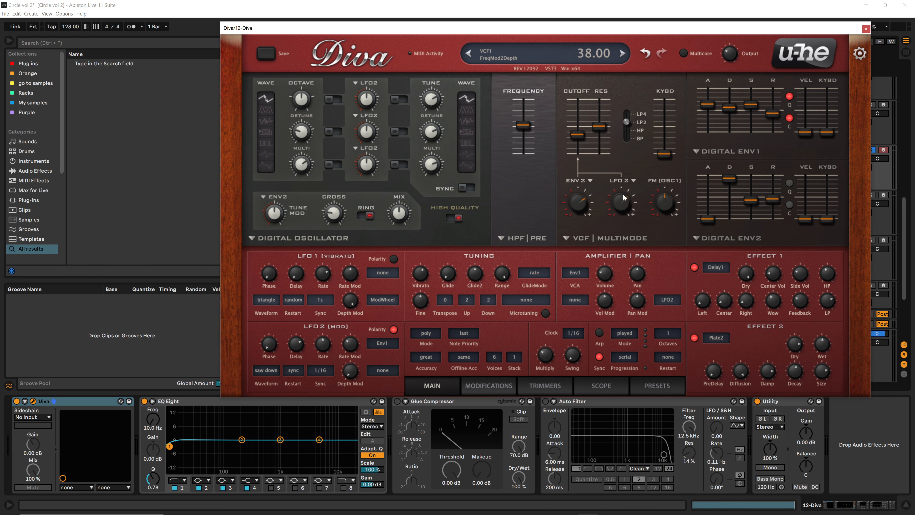
# Adjust the multimode filter's LFO 2 modulation depth and set its cutoff to about 76.
pyautogui.moveTo(623, 196)
pyautogui.mouseDown()
pyautogui.moveTo(619, 204)
pyautogui.moveTo(618, 196)
pyautogui.mouseUp()
pyautogui.moveTo(574, 137)
pyautogui.mouseDown()
pyautogui.moveTo(579, 143)
pyautogui.moveTo(579, 134)
pyautogui.mouseUp()
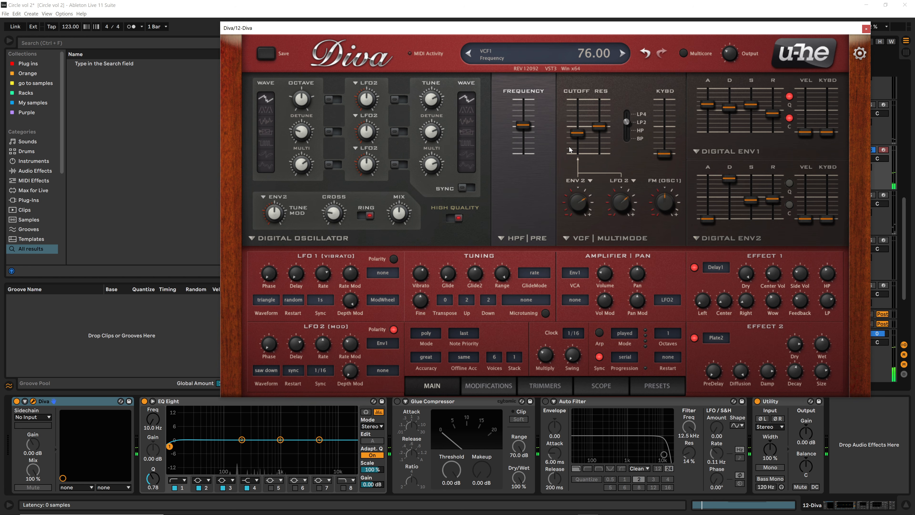
pyautogui.moveTo(578, 133)
pyautogui.mouseDown()
pyautogui.moveTo(585, 123)
pyautogui.moveTo(578, 134)
pyautogui.mouseUp()
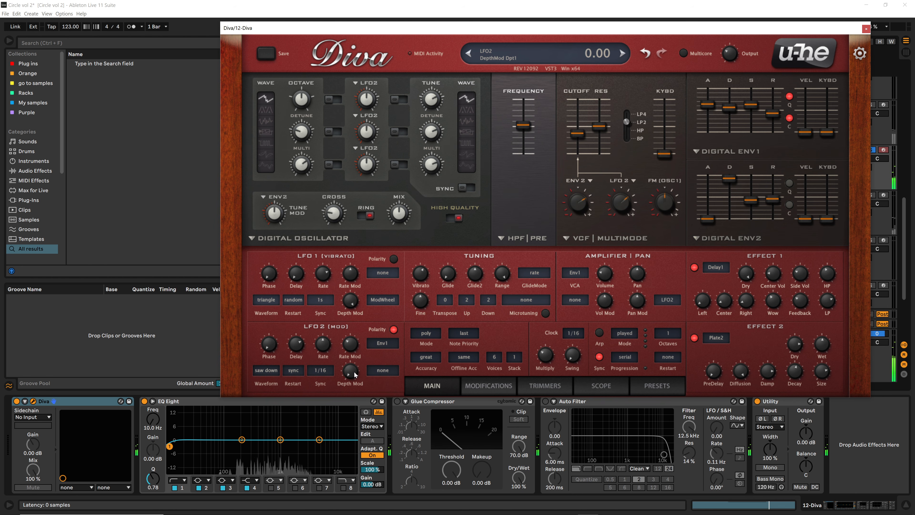
# Raise LFO 2's Depth Mod amount, trying several settings including 49.50.
pyautogui.moveTo(352, 374); pyautogui.dragTo(351, 333)
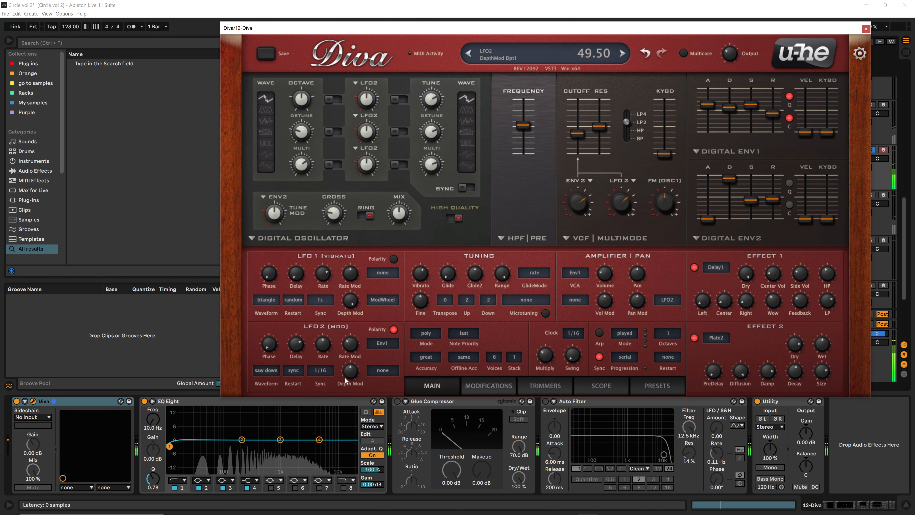
pyautogui.moveTo(346, 376); pyautogui.dragTo(348, 361)
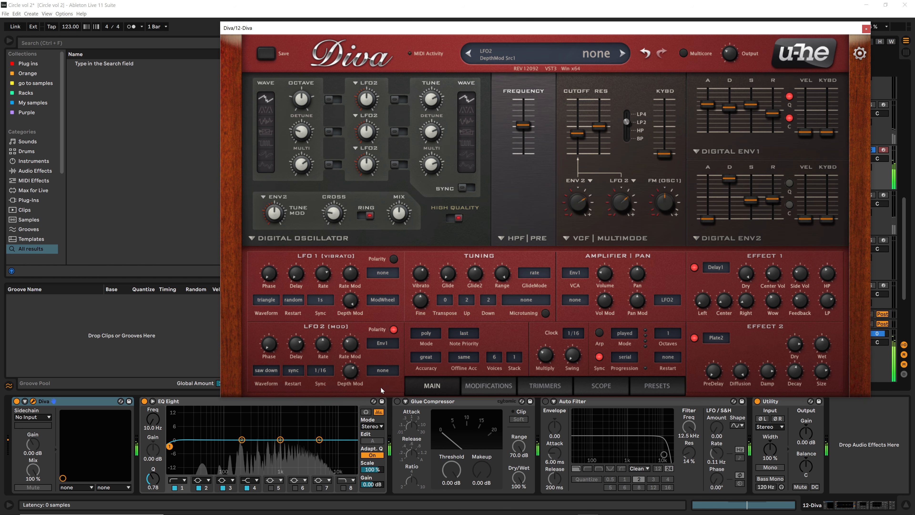
pyautogui.moveTo(353, 377); pyautogui.dragTo(353, 376)
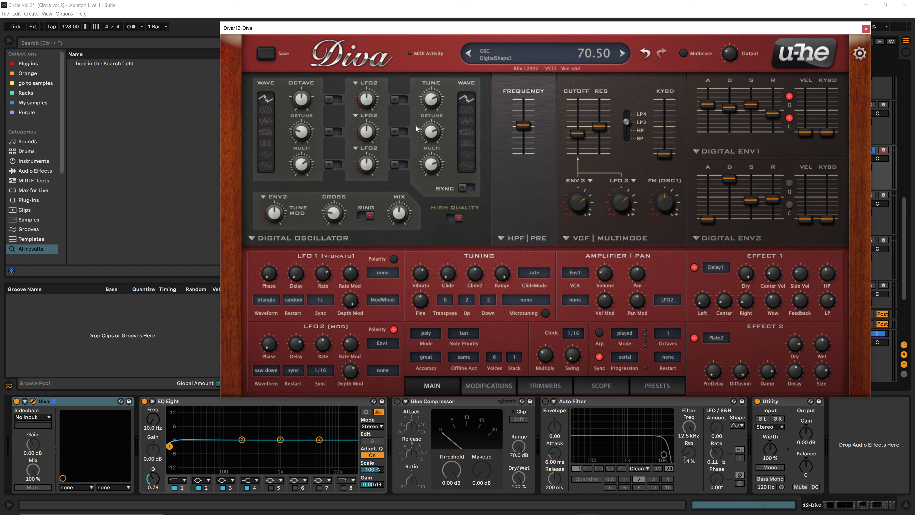
# Audition the Pulse, Feedback and Noise waves on the second digital oscillator and switch the first oscillator to Noise.
pyautogui.click(464, 148)
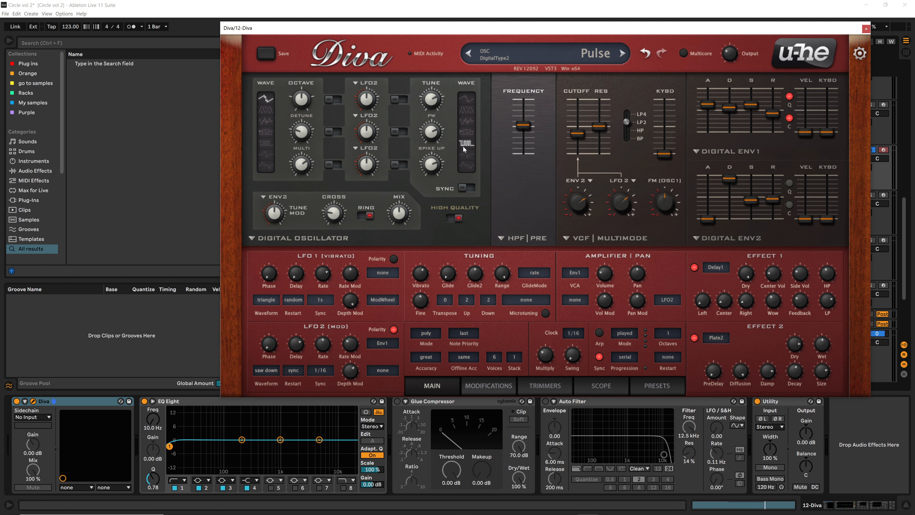
pyautogui.click(468, 134)
pyautogui.click(472, 121)
pyautogui.click(267, 121)
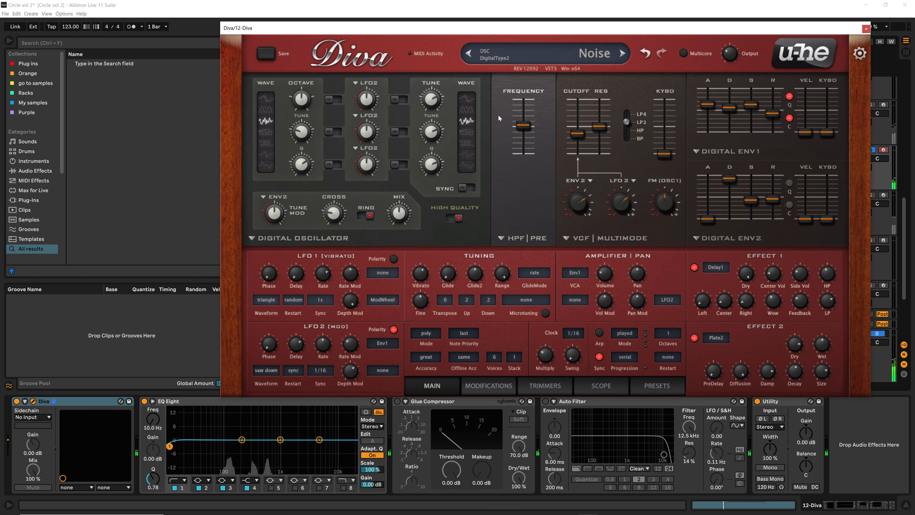
# Raise the filter cutoff slightly and audition the Feedback and Pulse waves on the second oscillator.
pyautogui.moveTo(576, 134); pyautogui.dragTo(576, 134)
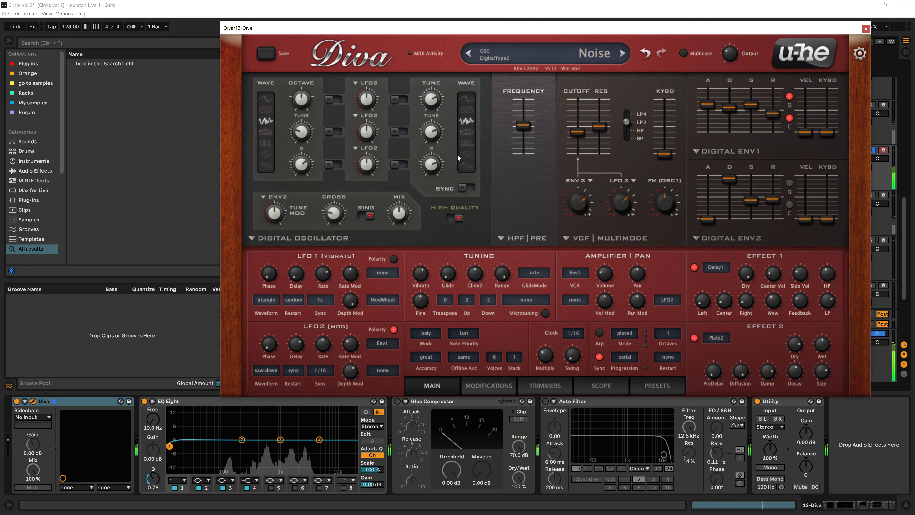
pyautogui.click(470, 131)
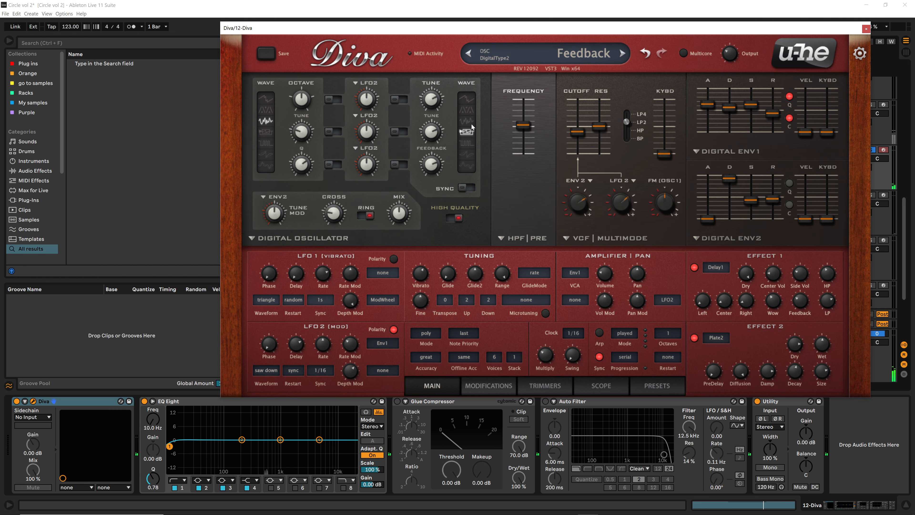
pyautogui.click(466, 143)
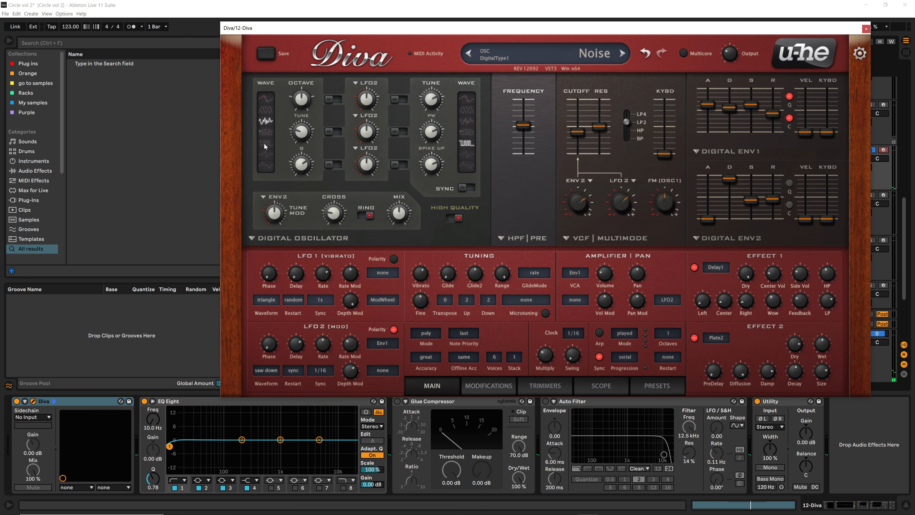
# Set both digital oscillators to the Saw wave with Harmonics and Bend controls, then close the Diva plug-in window.
pyautogui.click(265, 154)
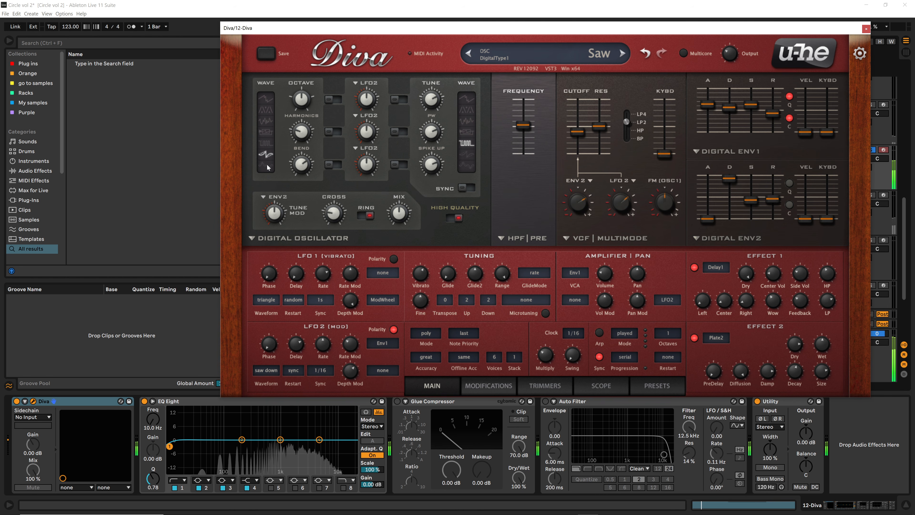
pyautogui.moveTo(424, 171); pyautogui.dragTo(398, 176)
pyautogui.click(468, 155)
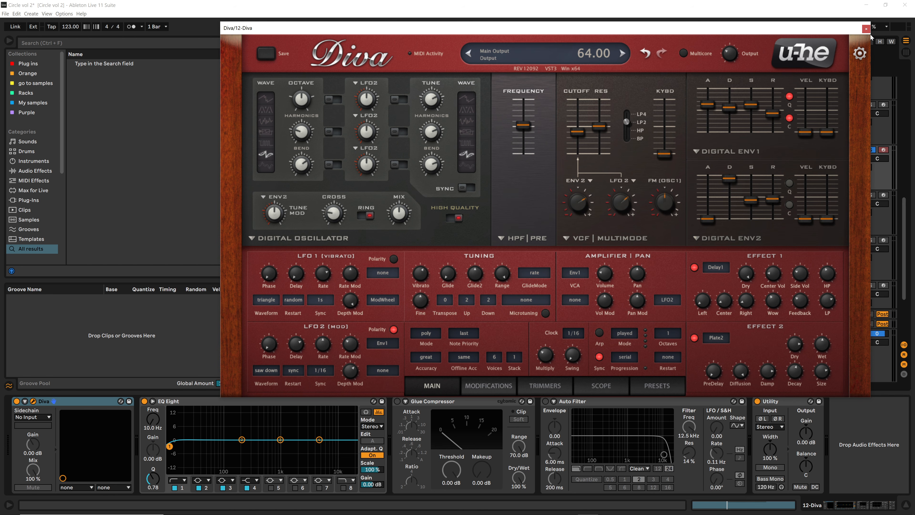
pyautogui.click(867, 28)
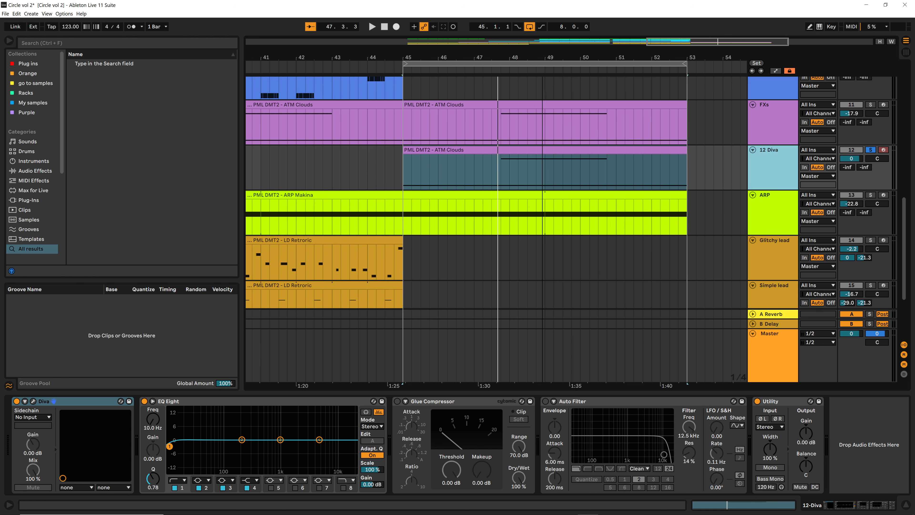
pyautogui.moveTo(542, 58)
pyautogui.mouseDown()
pyautogui.moveTo(502, 49)
pyautogui.moveTo(529, 57)
pyautogui.mouseUp()
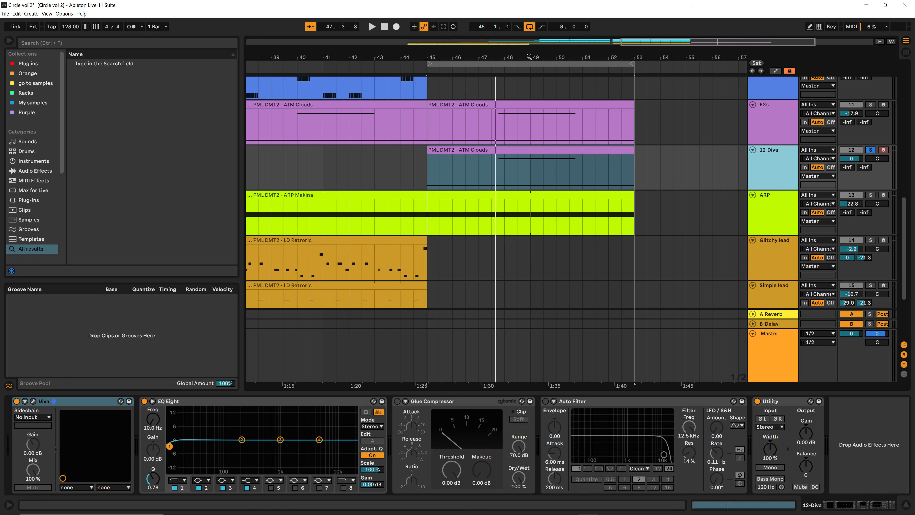